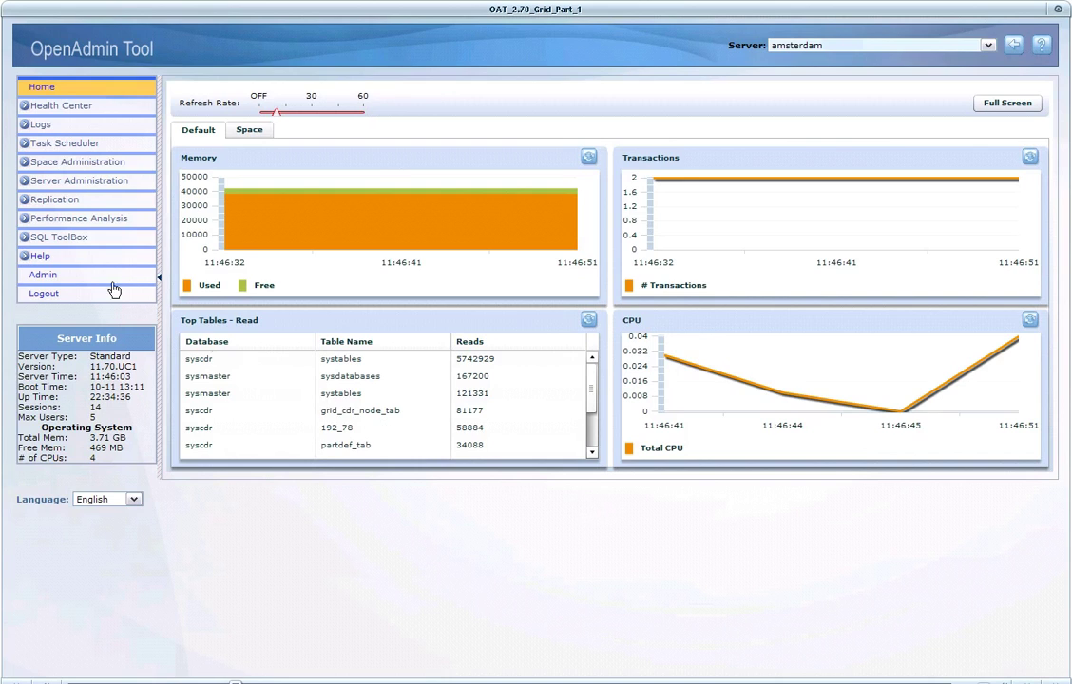
Start creating a new replication grid and name it myGrid.
left_click(25, 205)
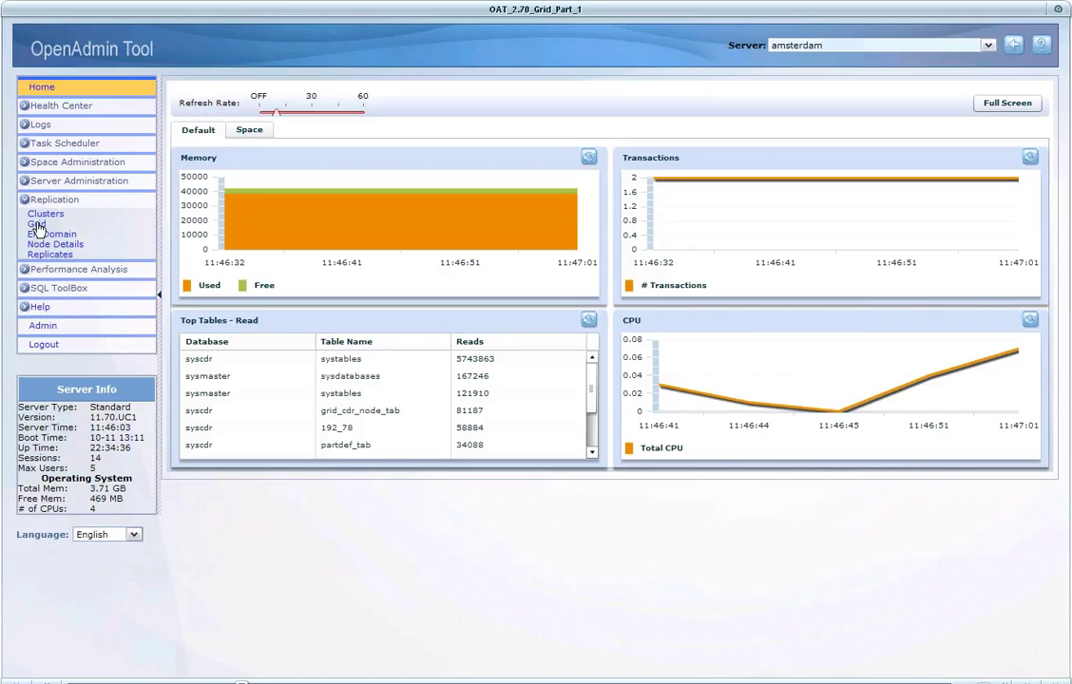
left_click(37, 225)
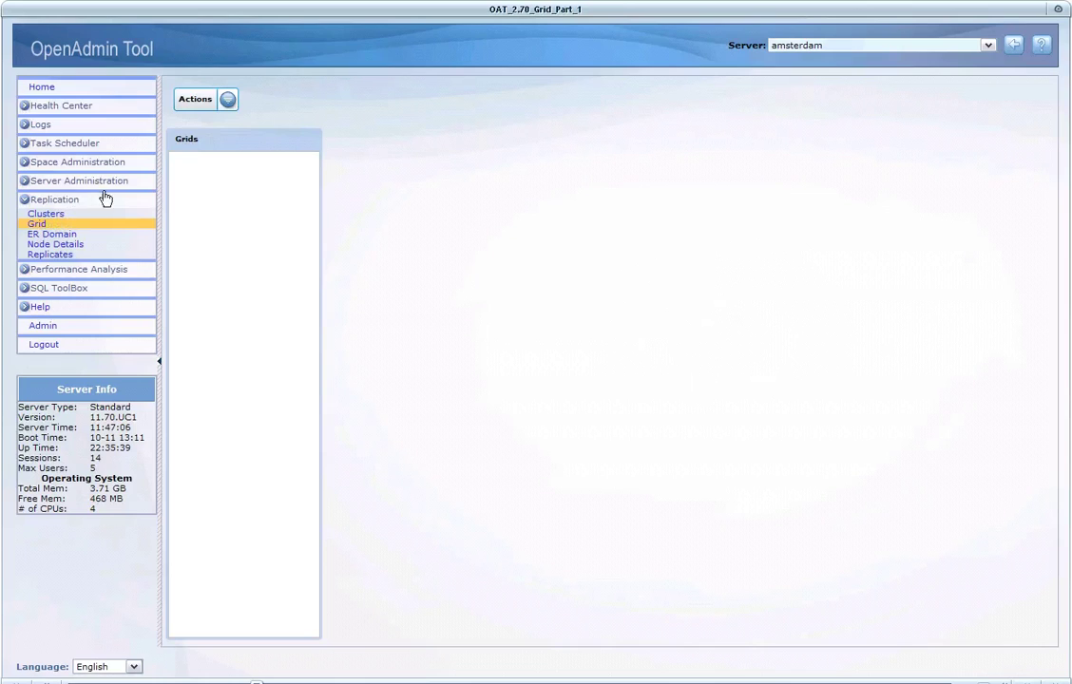
left_click(229, 100)
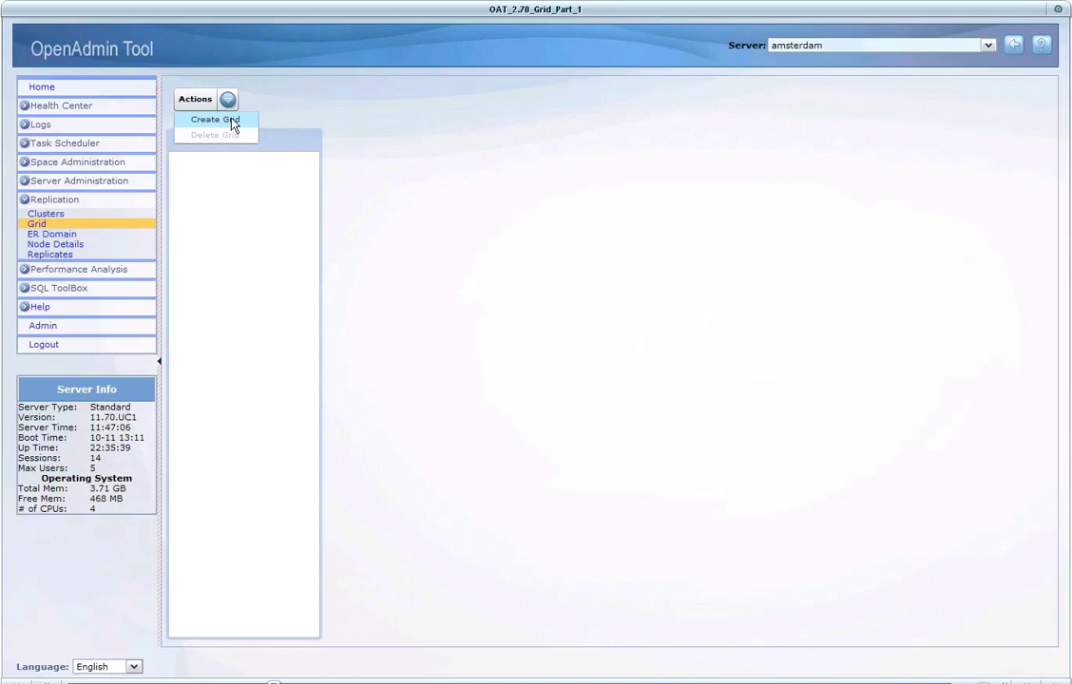
left_click(233, 124)
left_click(267, 132)
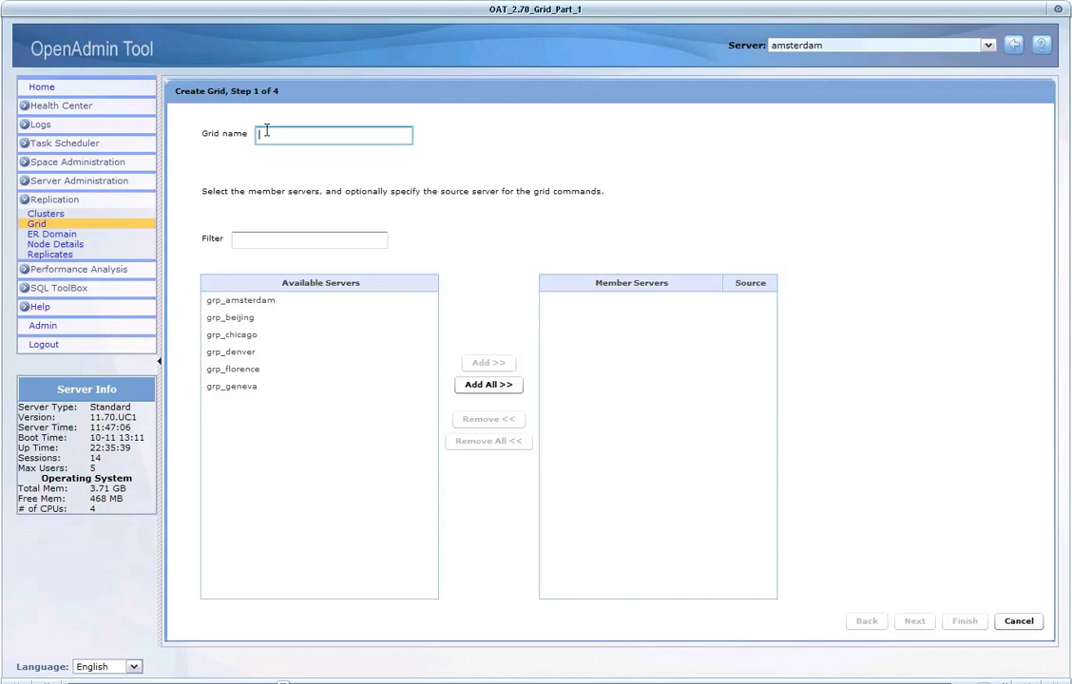
type("myGrid")
Include all available servers as grid members, designate grp_chicago as the source server, and proceed to user authorization.
left_click(485, 386)
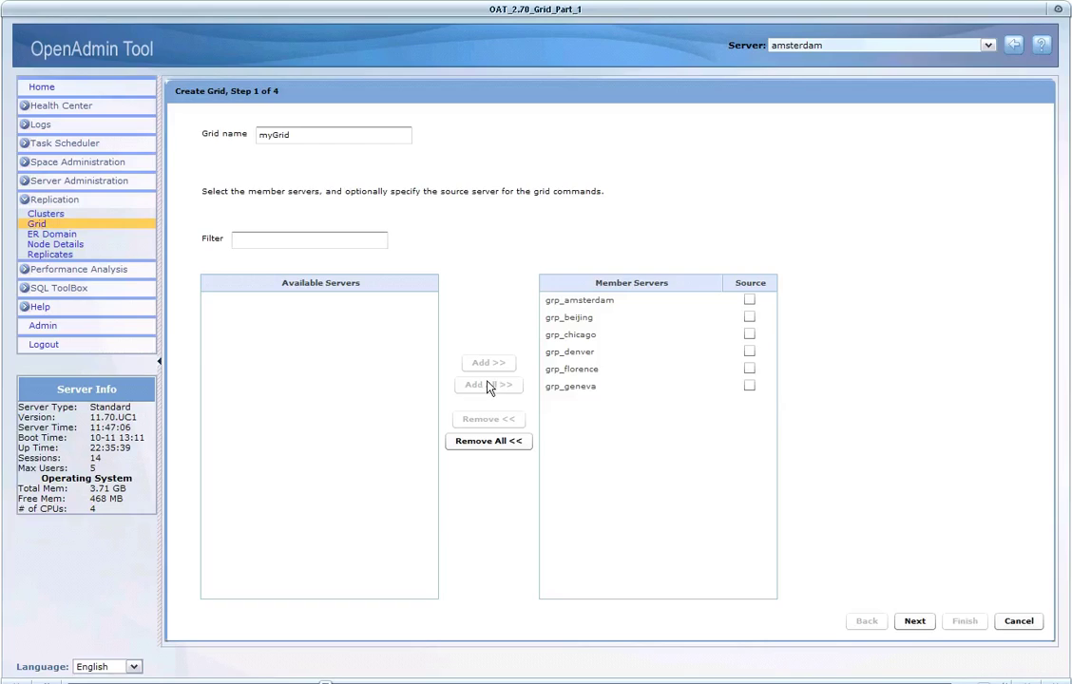
left_click(750, 336)
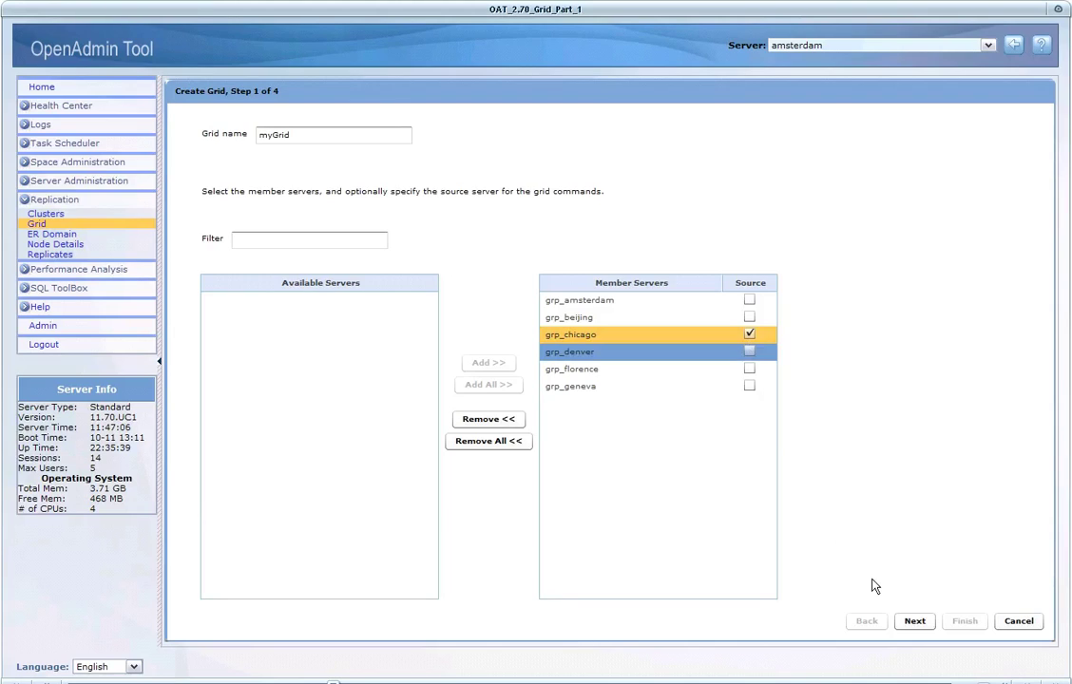
left_click(915, 622)
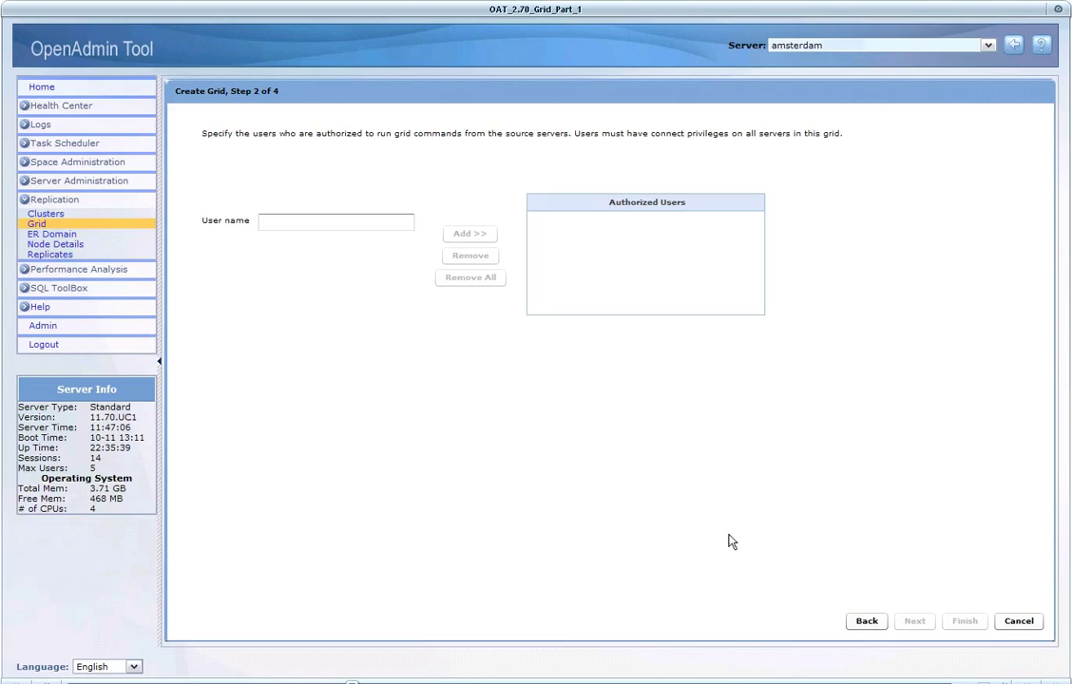
Authorize the user informix to run grid commands and proceed to the command review.
left_click(275, 222)
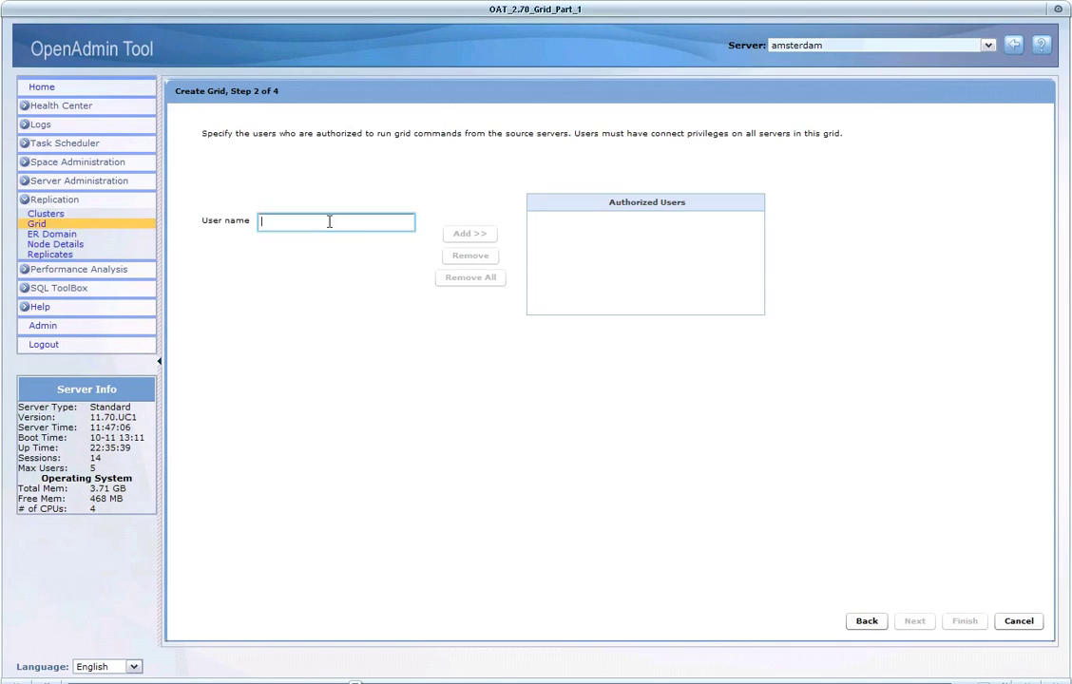
type("informix")
left_click(466, 235)
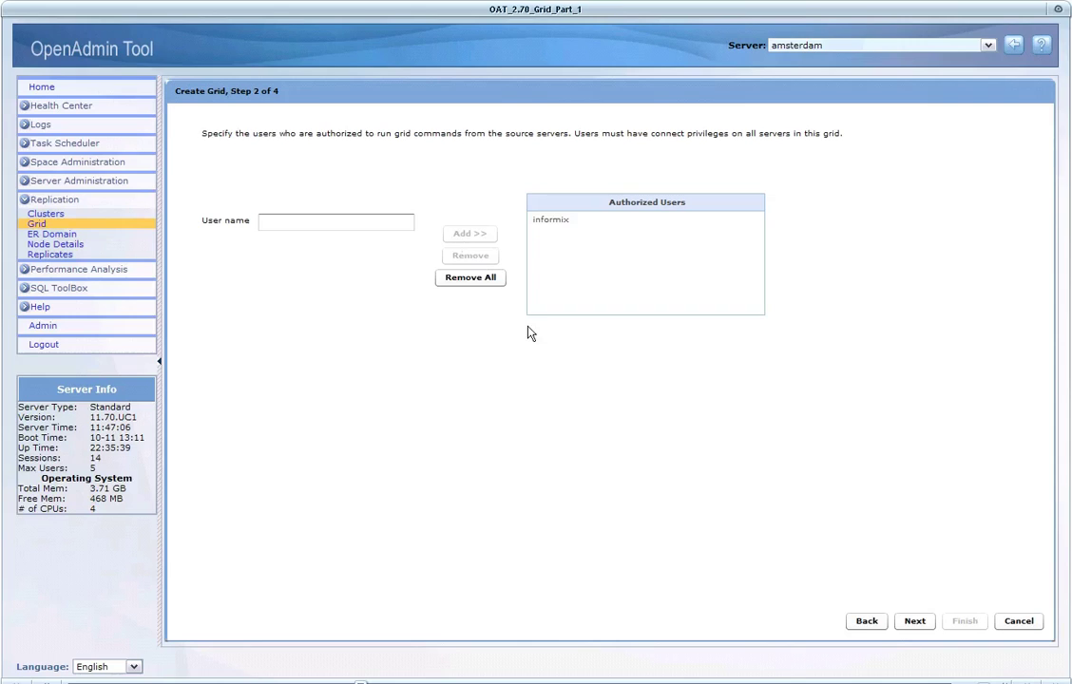
left_click(926, 625)
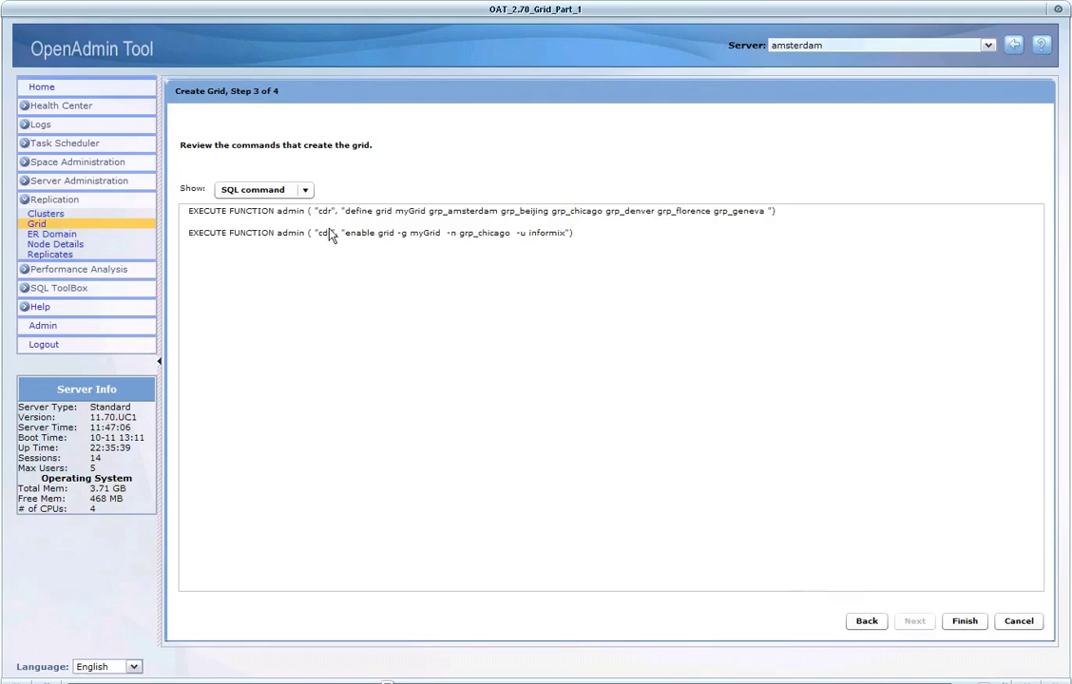
Review the grid creation as cdr commands, then create the grid and close the wizard.
left_click(305, 191)
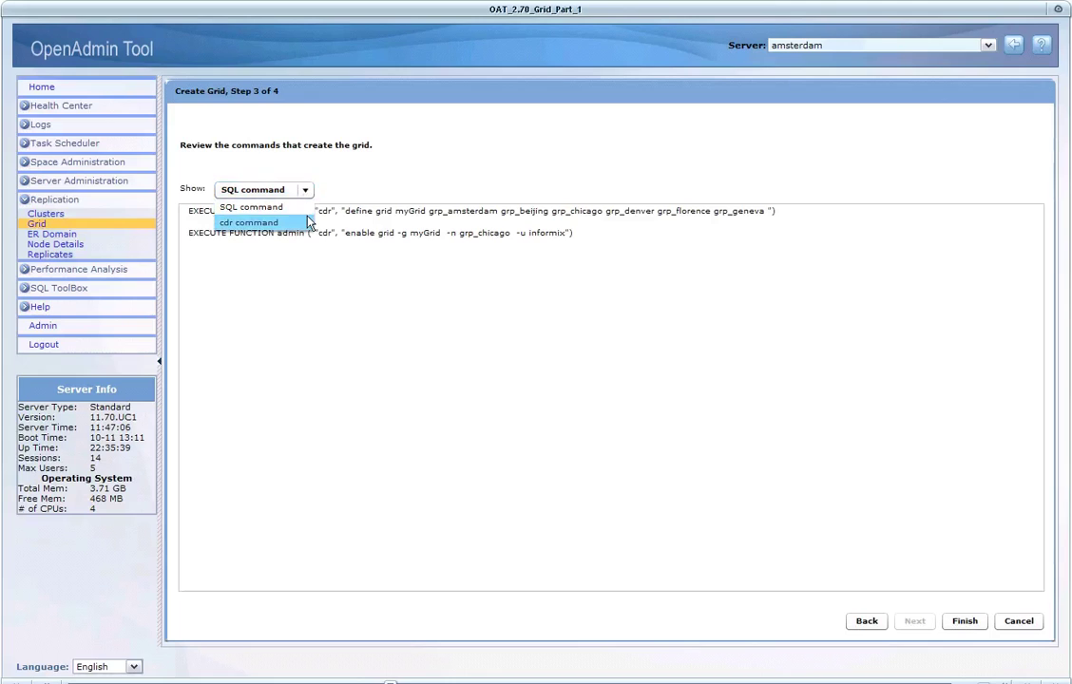
left_click(307, 222)
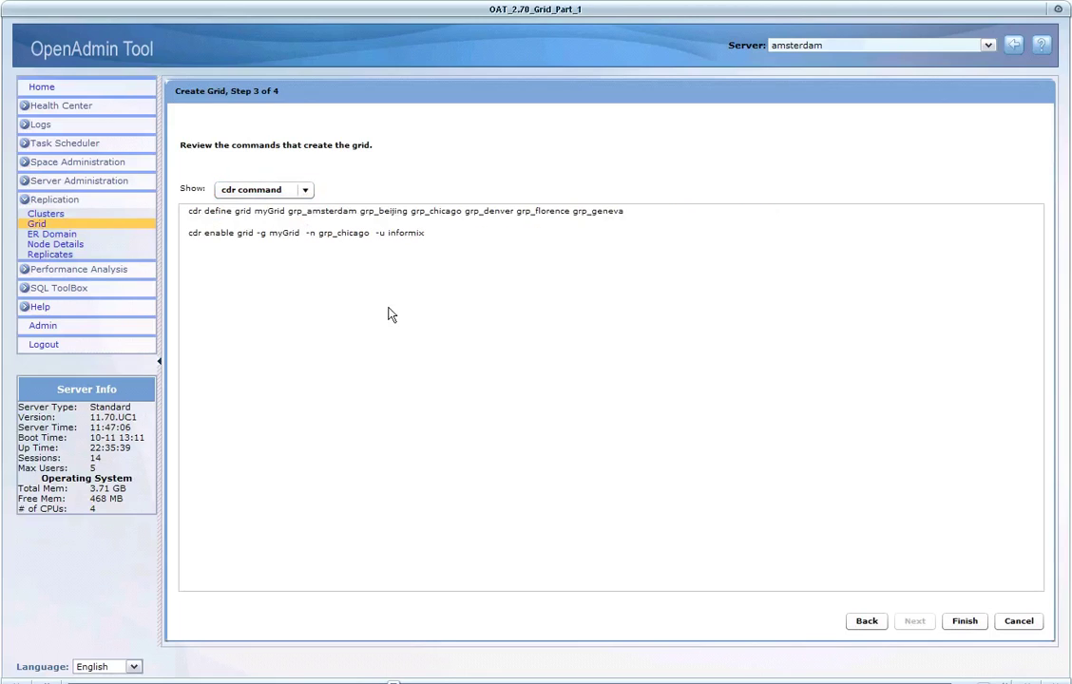
left_click(962, 622)
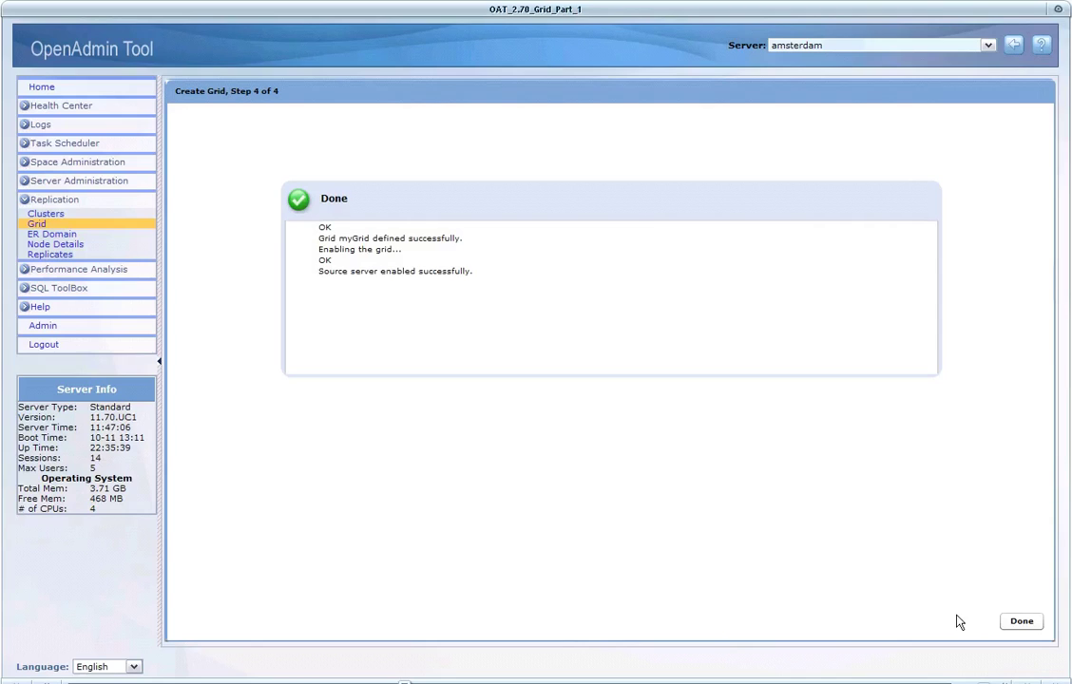
left_click(1016, 623)
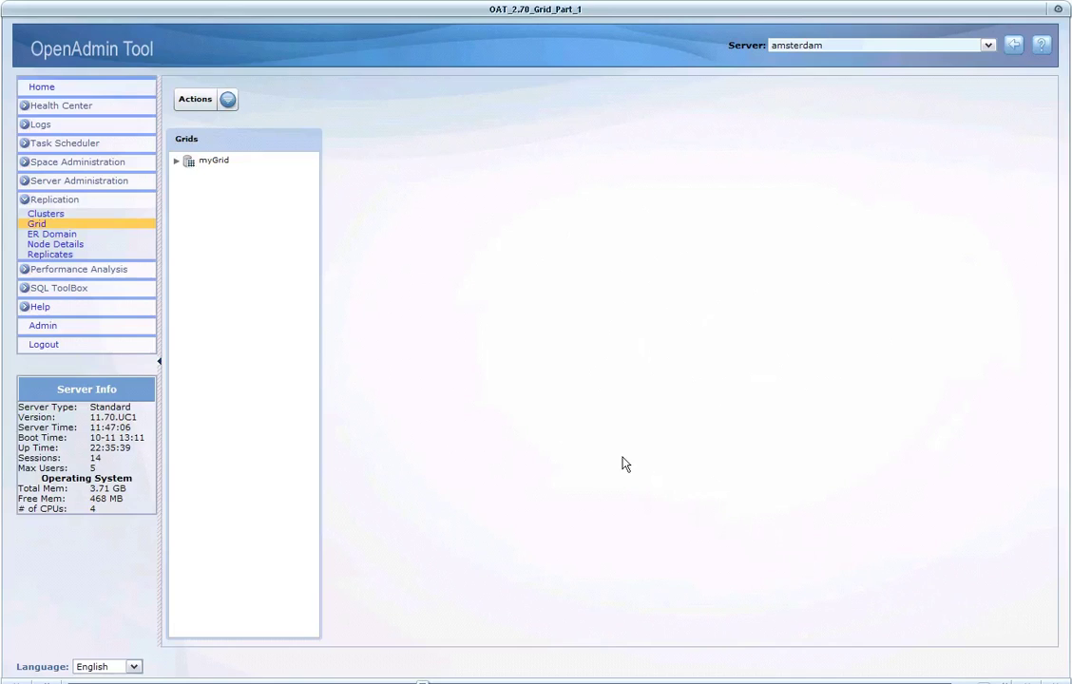
Show the members of myGrid in the Node view.
left_click(211, 163)
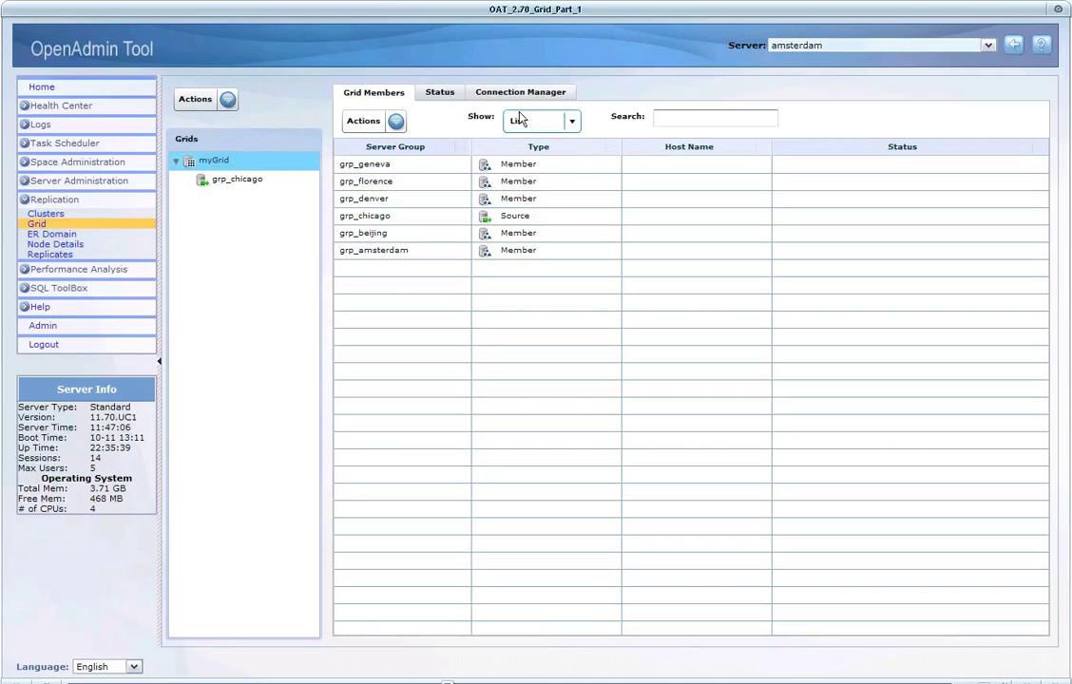
left_click(571, 124)
left_click(520, 158)
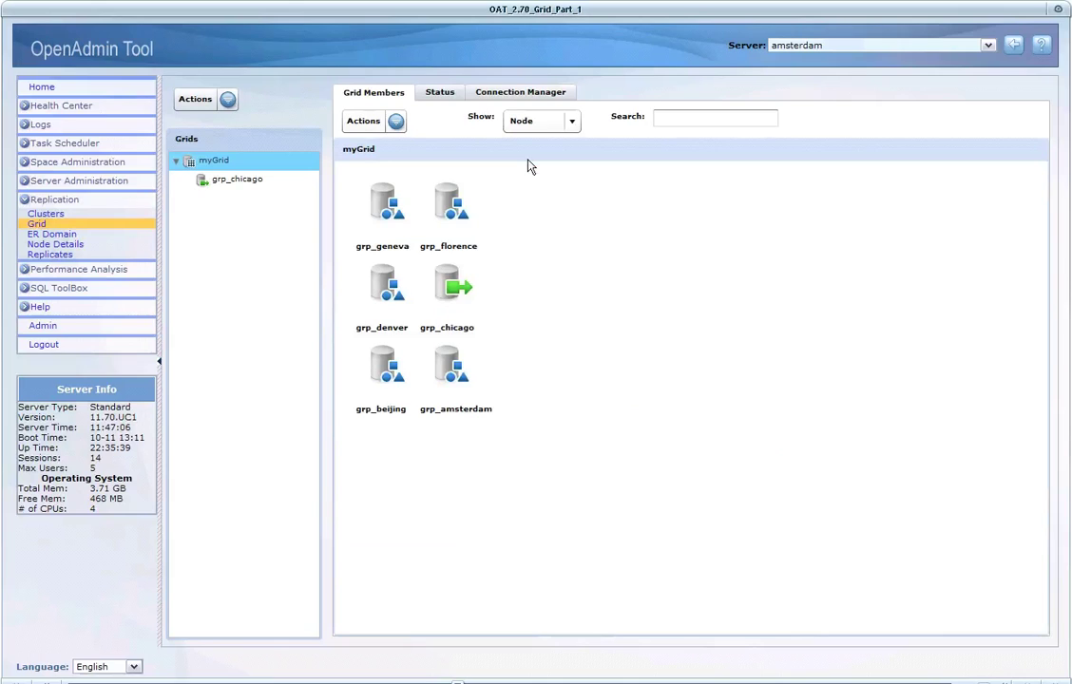
Start a new SLA for myGrid's connection manager grid_cm1 and name it report_USA.
left_click(518, 94)
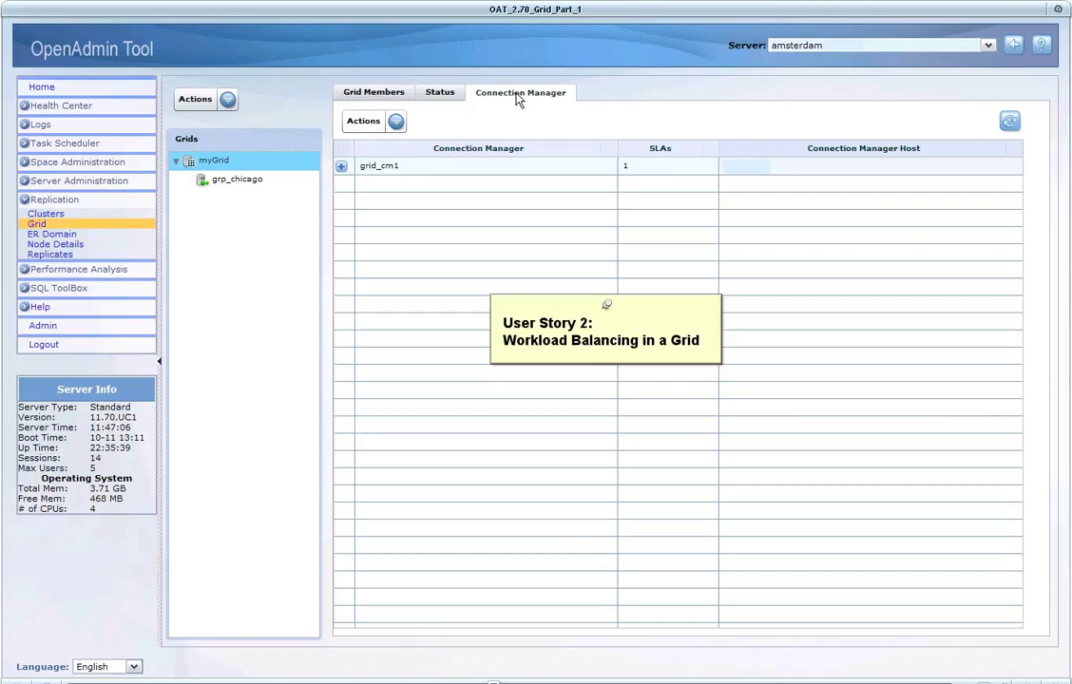
left_click(342, 168)
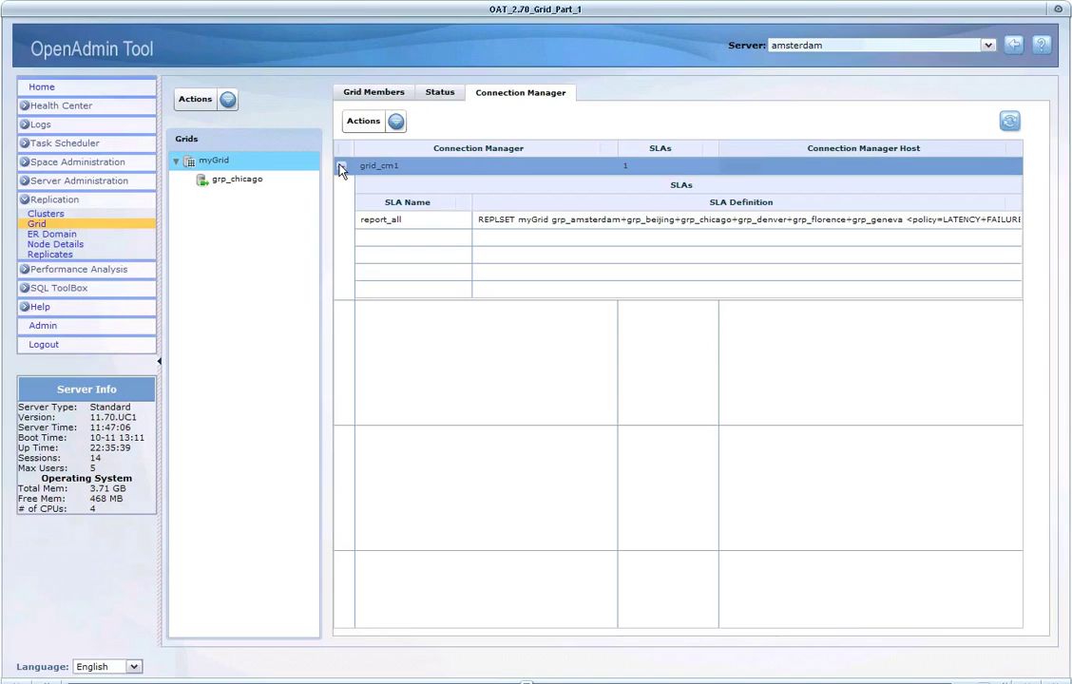
left_click(423, 168)
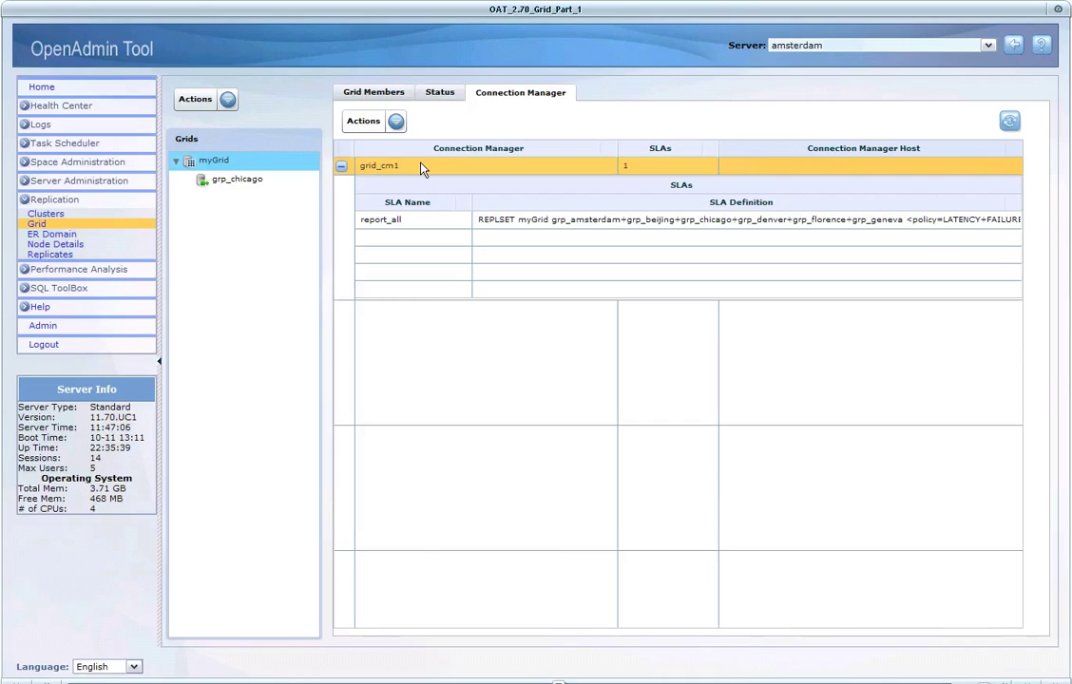
left_click(396, 121)
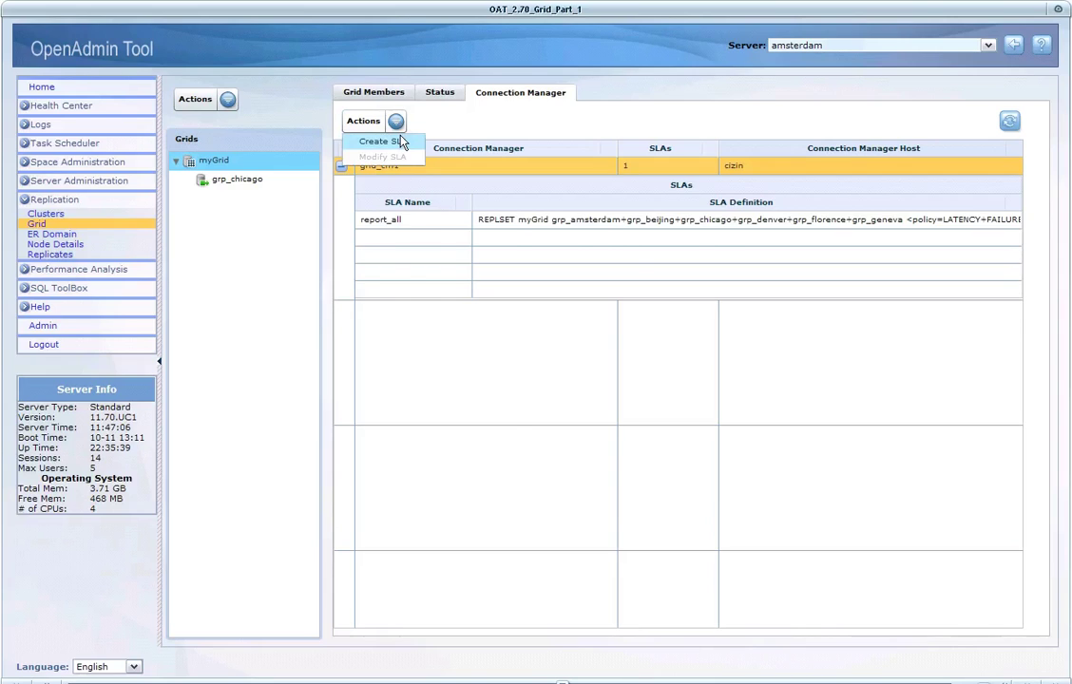
left_click(390, 141)
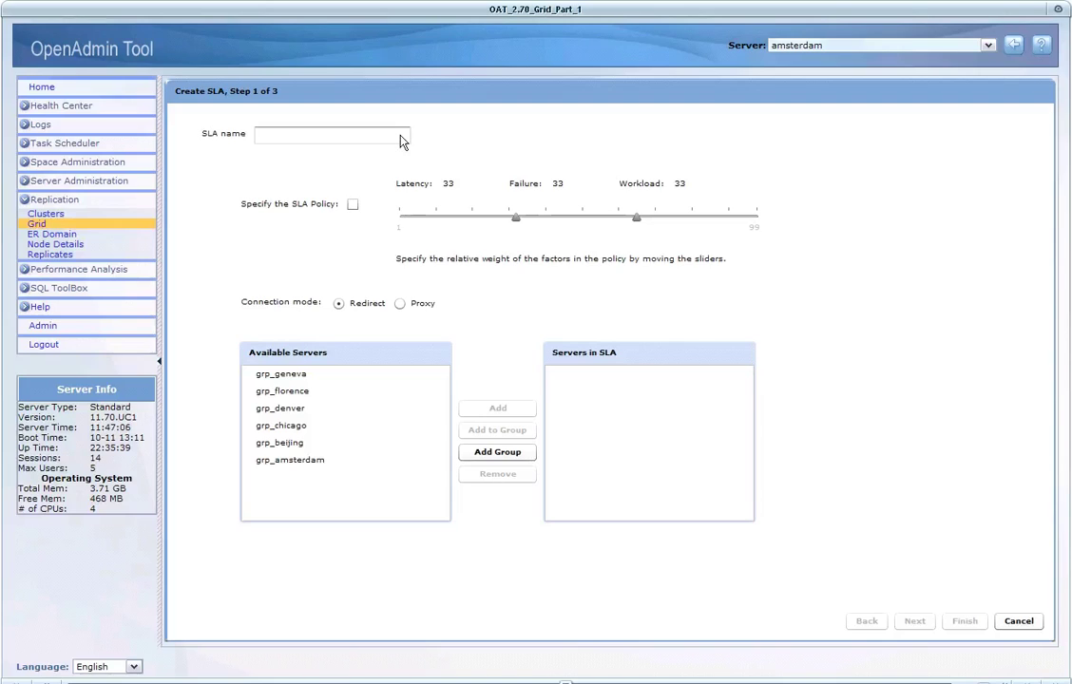
left_click(364, 137)
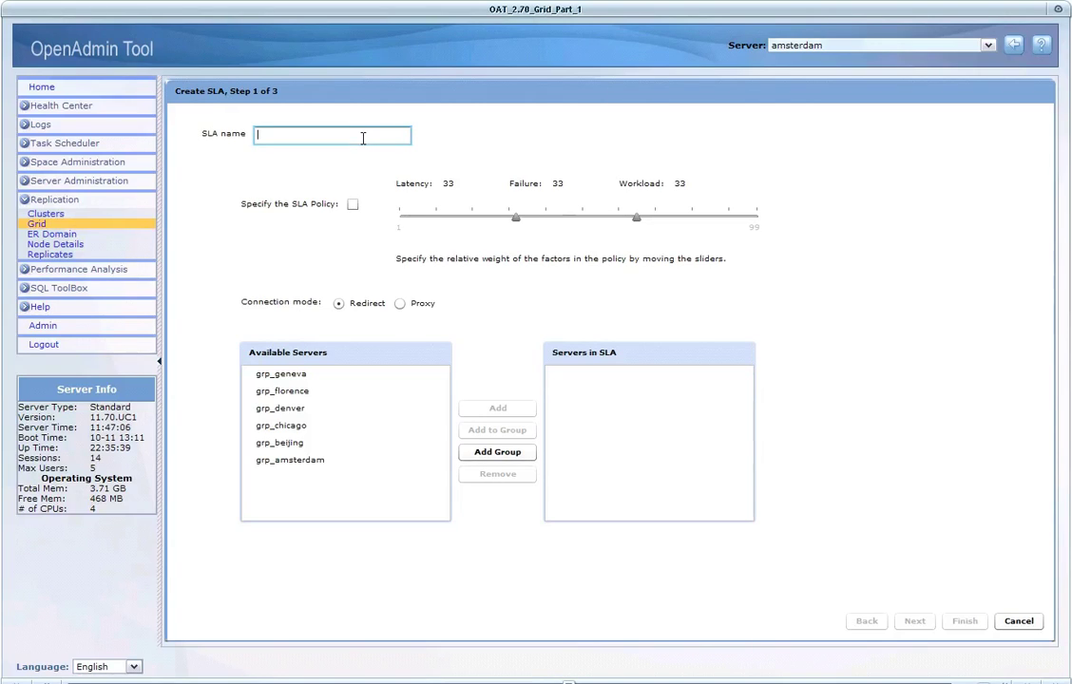
type("report_USA")
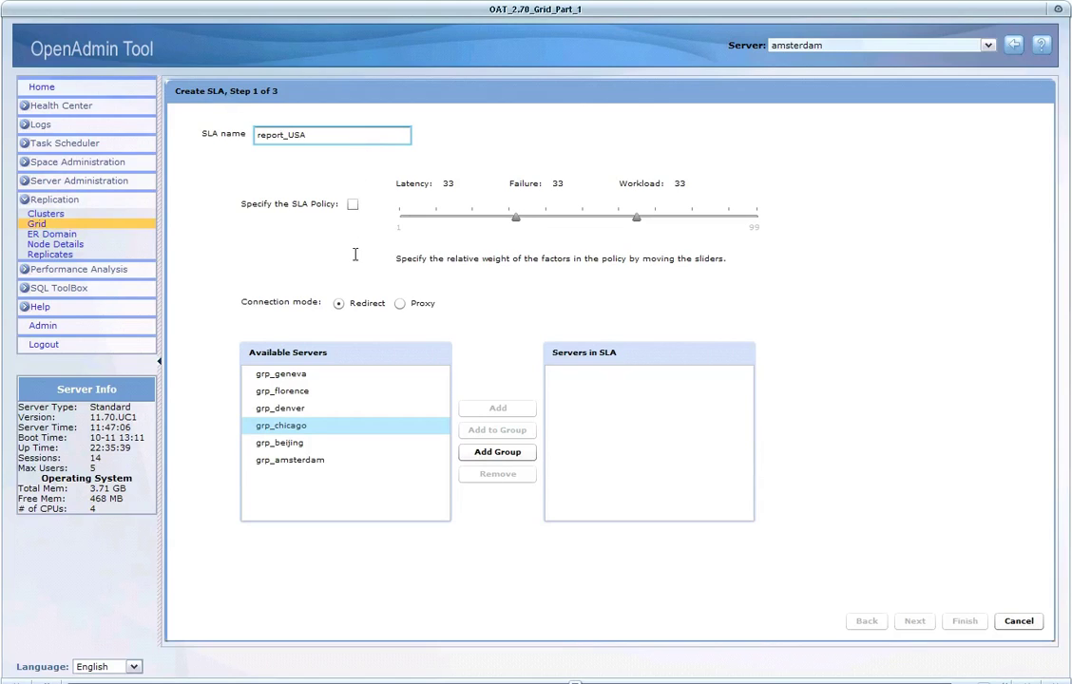
Add the servers grp_chicago and grp_denver to the SLA.
left_click(370, 424)
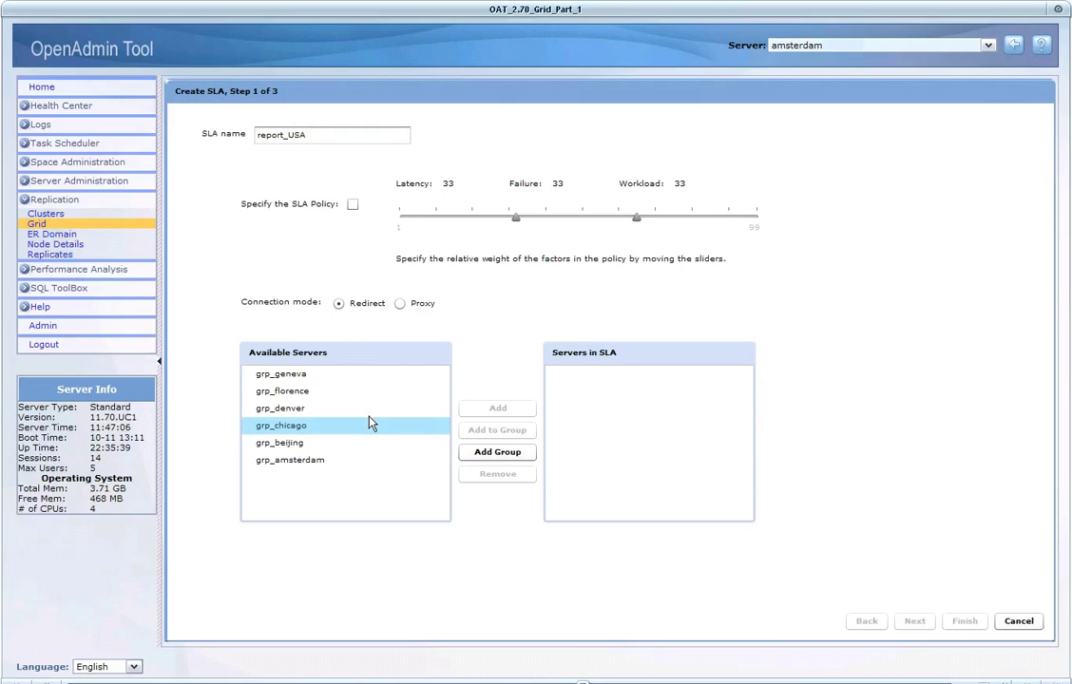
left_click(371, 424)
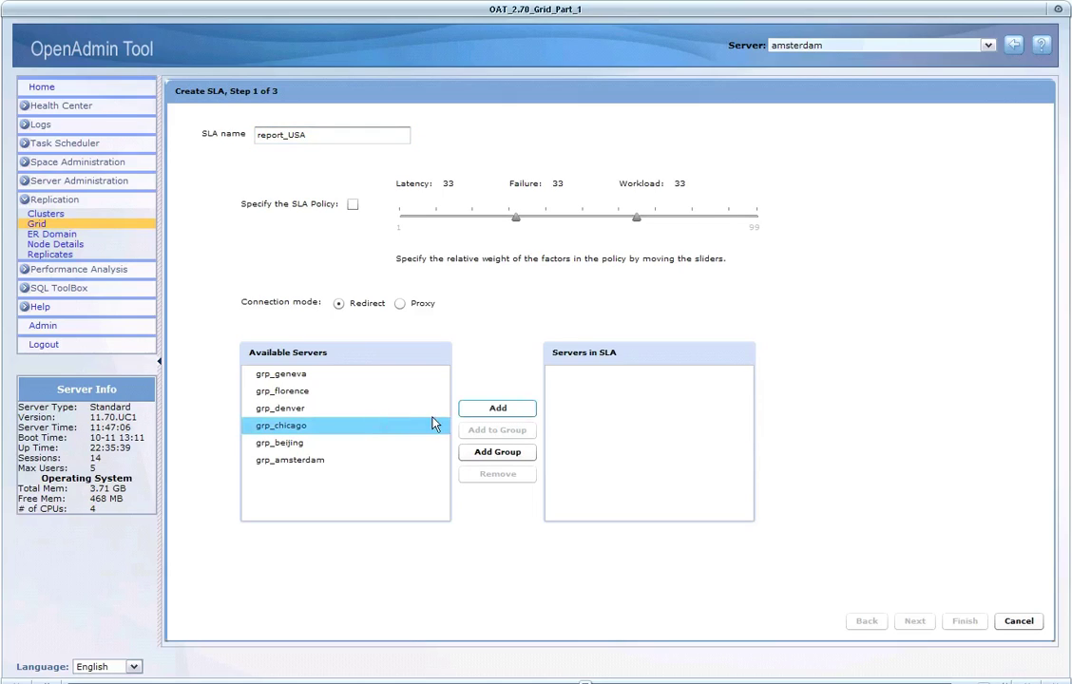
left_click(490, 411)
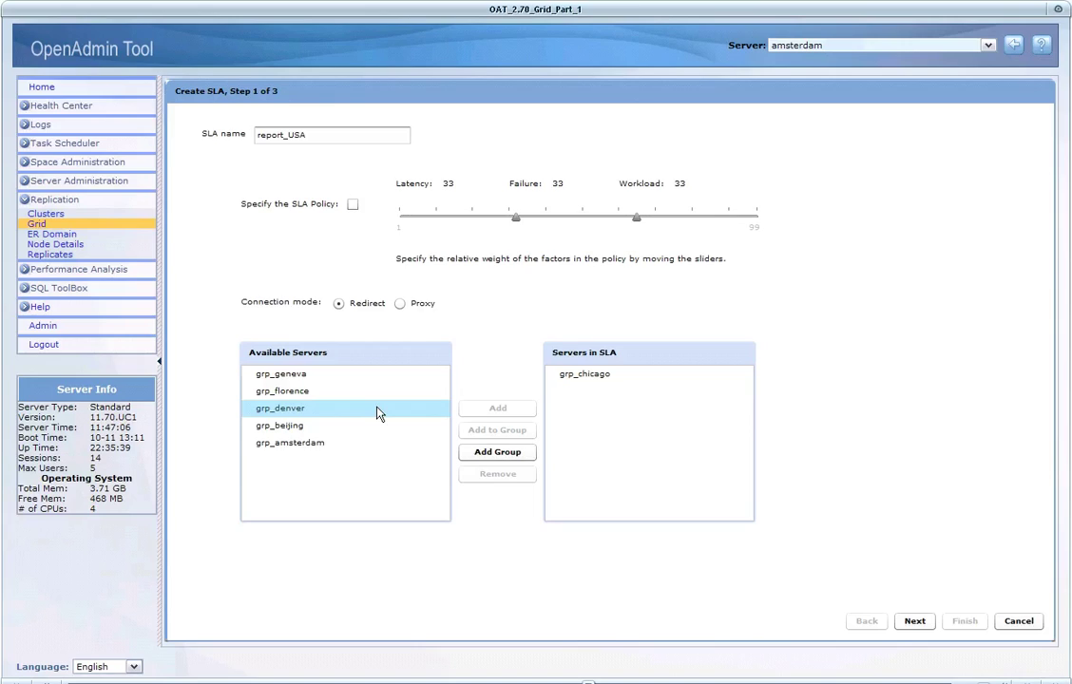
left_click(378, 410)
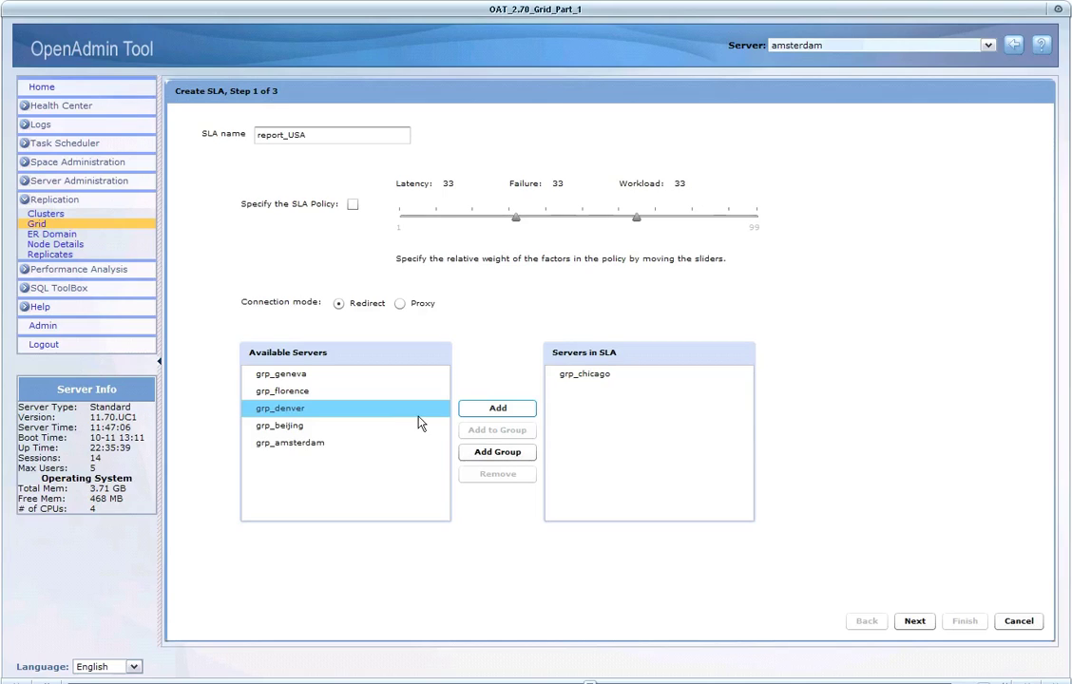
left_click(497, 410)
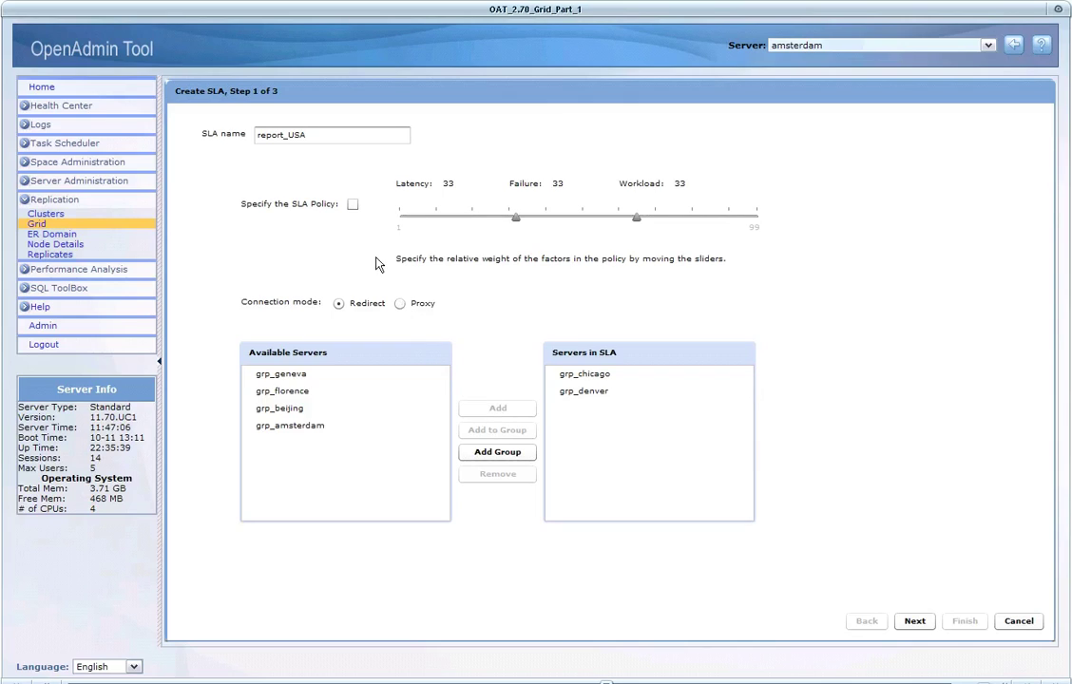
Specify the SLA policy with weights of 10 for latency, 10 for failure and 79 for workload, and proceed to the review.
left_click(351, 205)
left_click_drag(515, 217, 432, 217)
left_click_drag(627, 223, 468, 219)
left_click(918, 621)
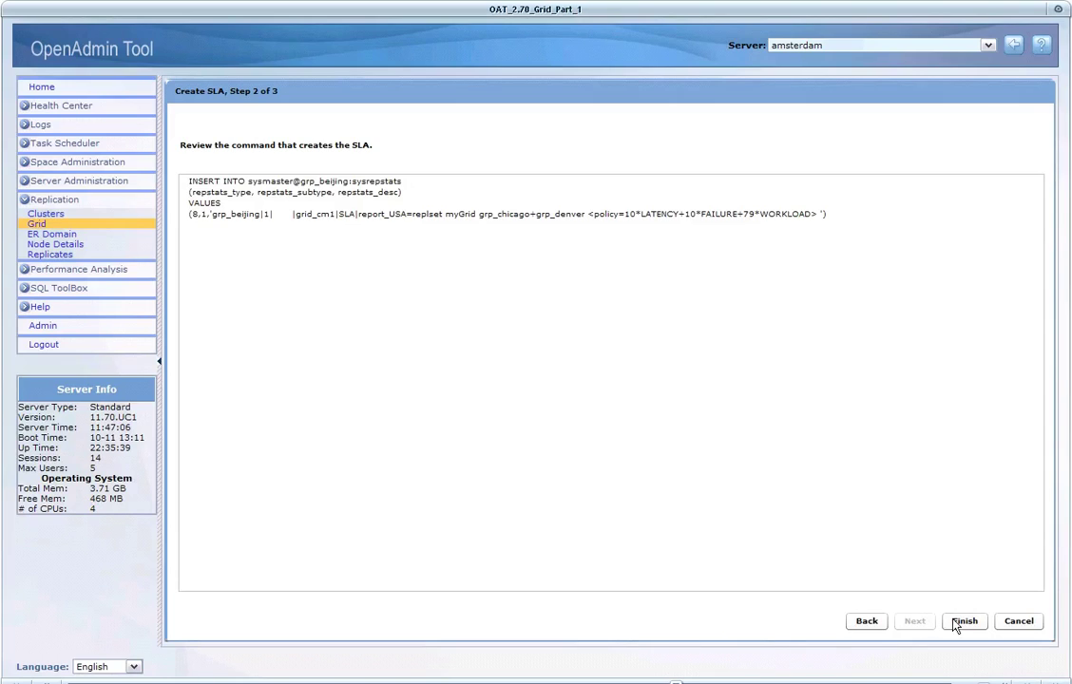
Finish creating the SLA and select the report_USA entry under connection manager grid_cm1.
left_click(966, 623)
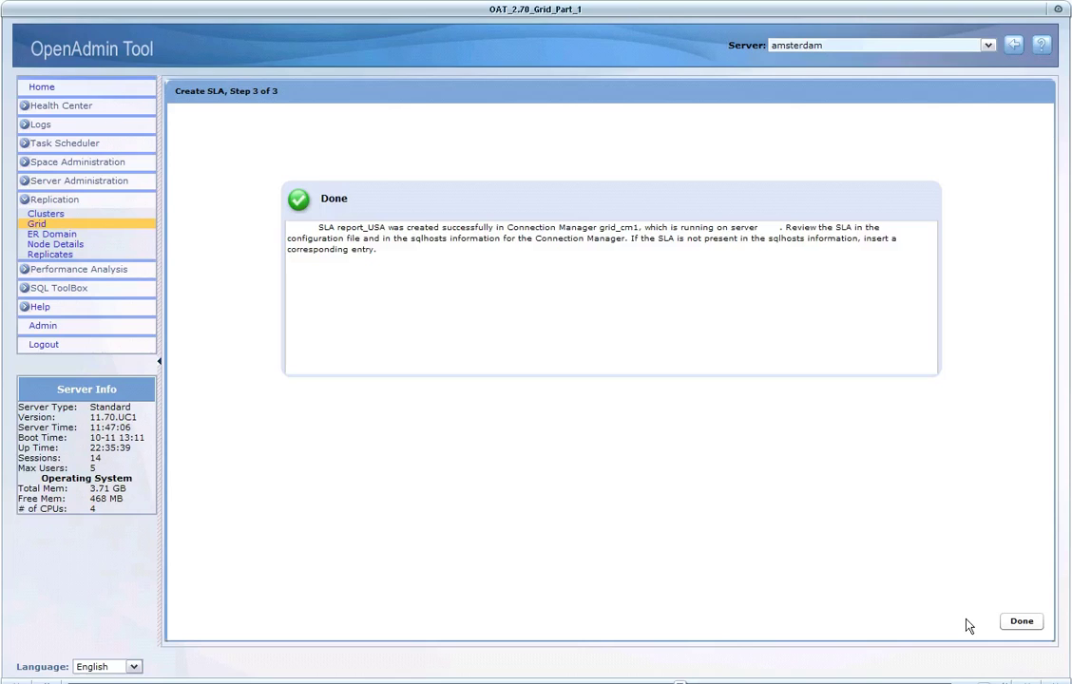
left_click(1022, 623)
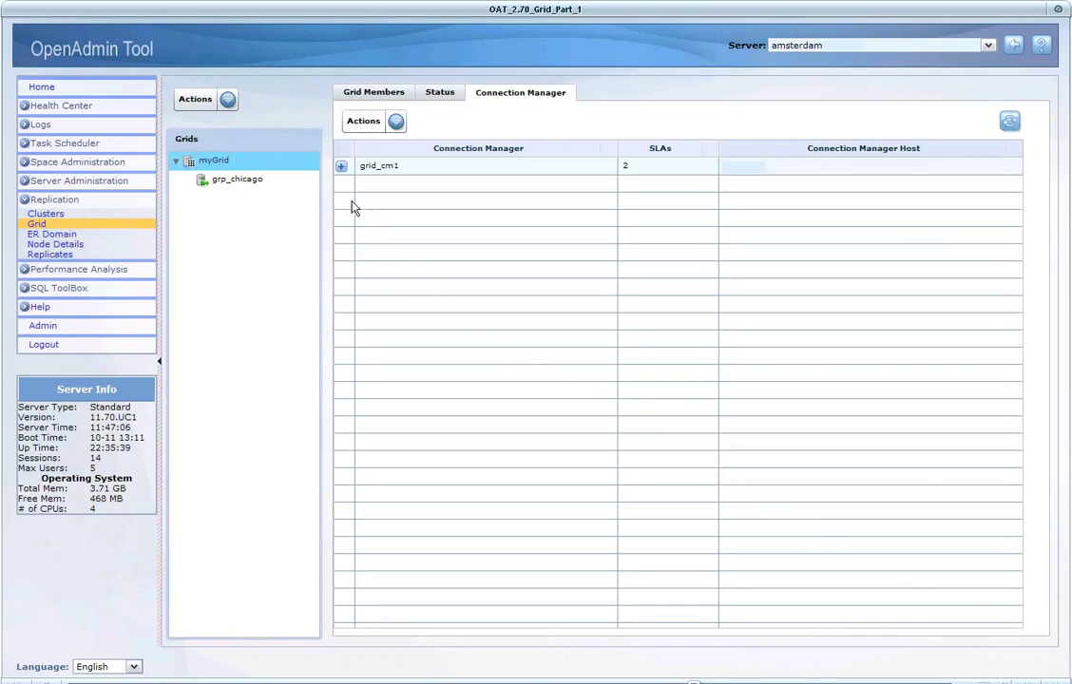
left_click(342, 167)
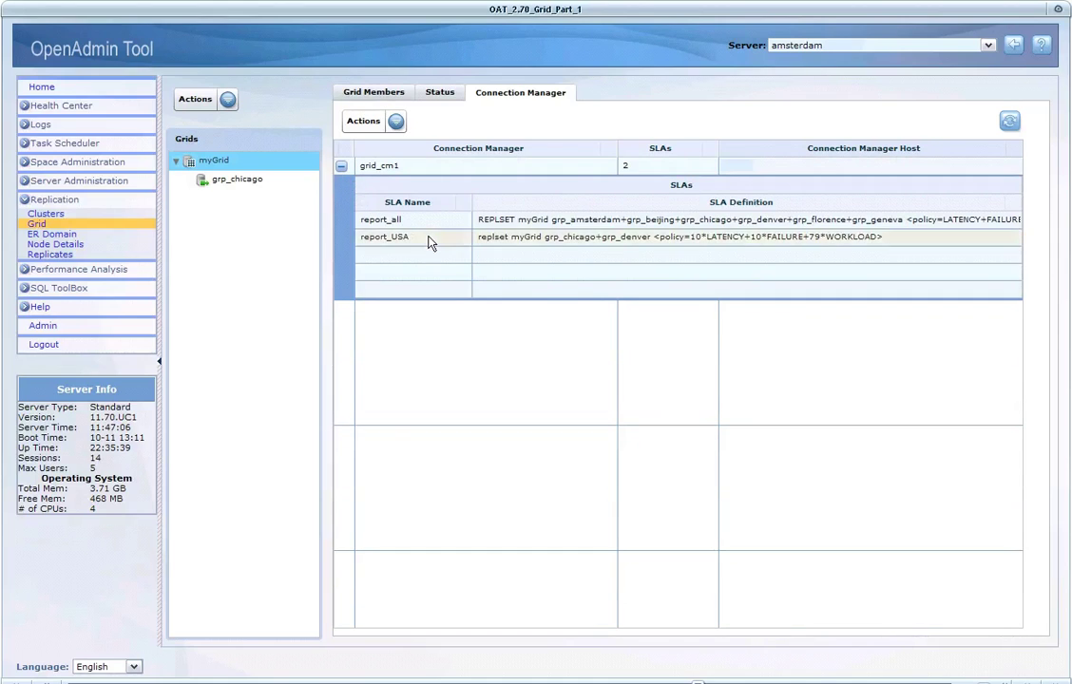
left_click(428, 241)
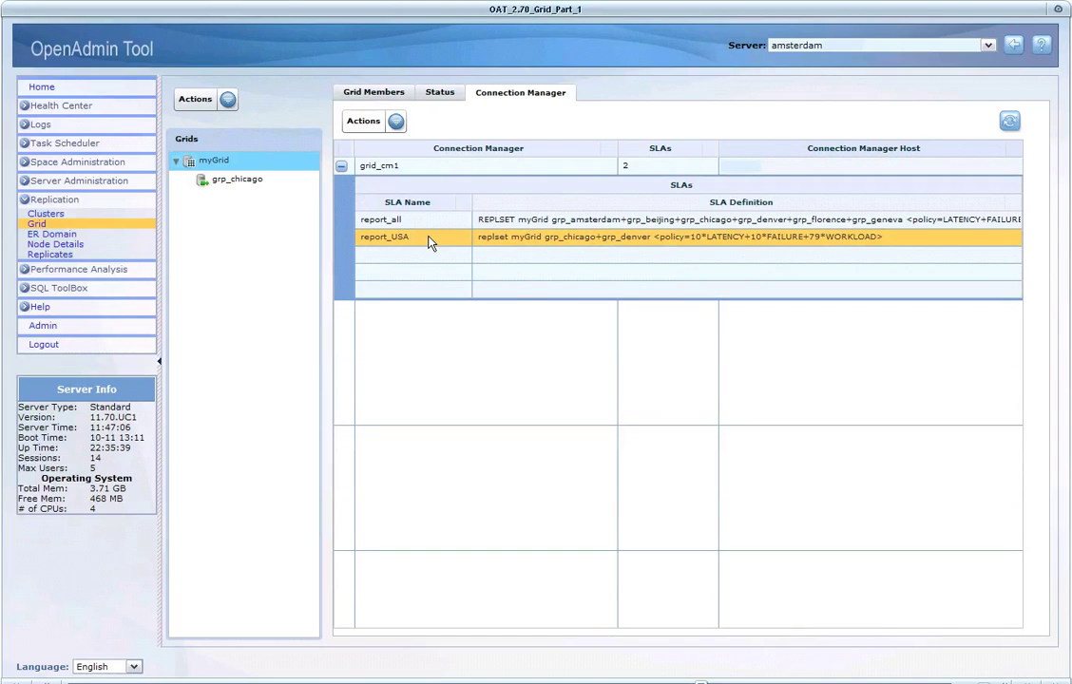
Start adding members to myGrid, choosing grp_hongkong as a member server and designating it as a source server.
left_click(358, 98)
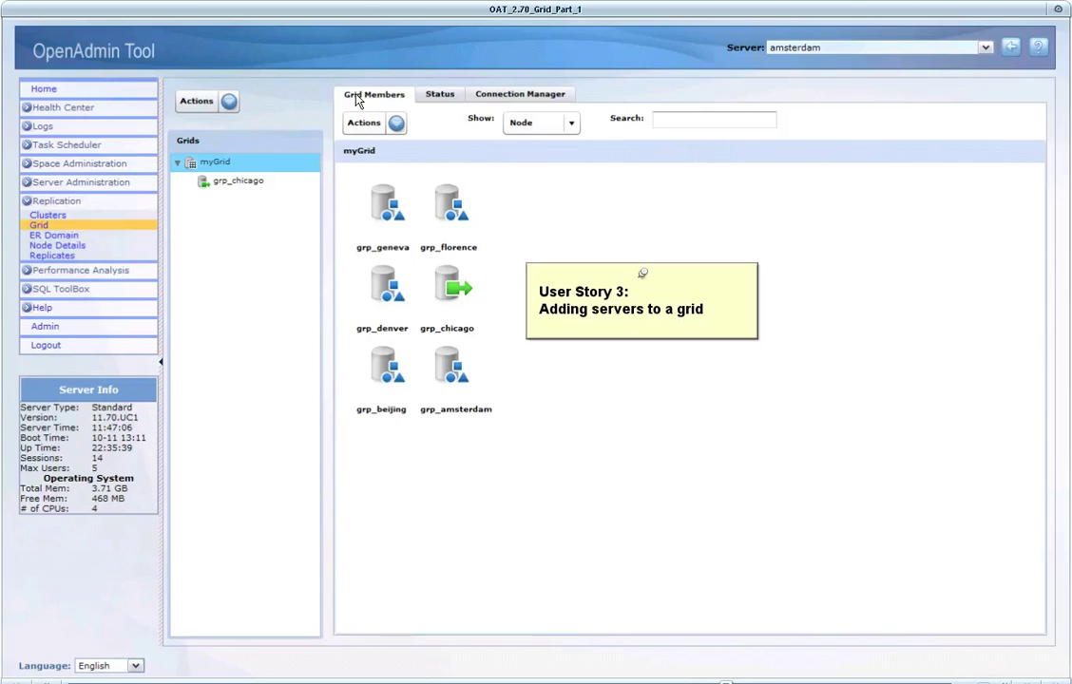
left_click(389, 124)
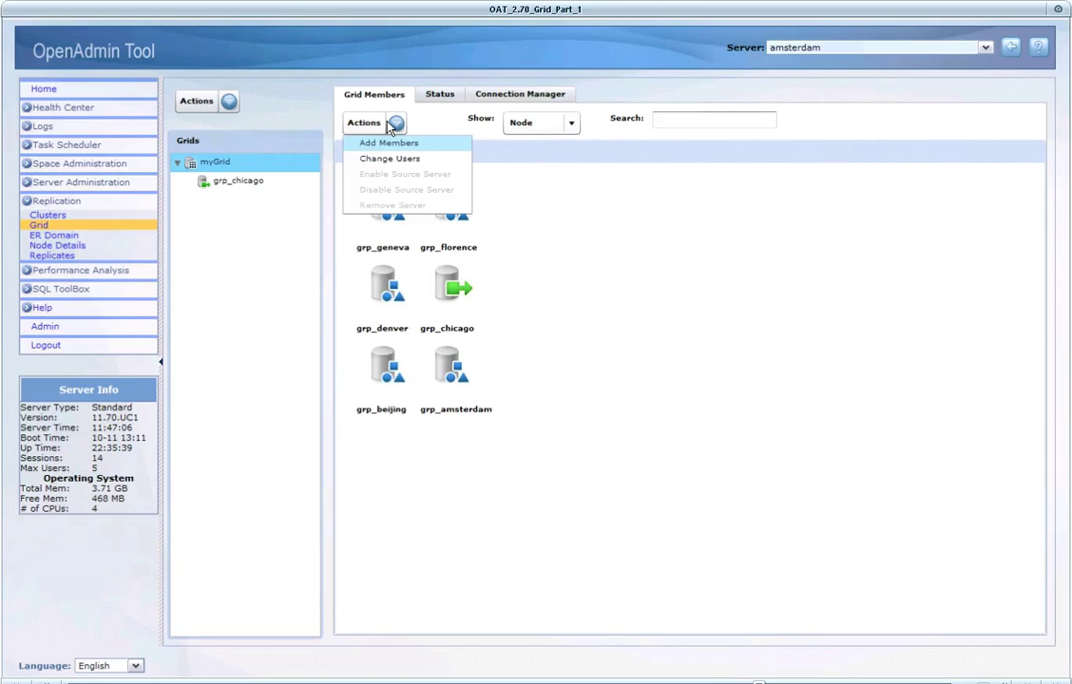
left_click(397, 144)
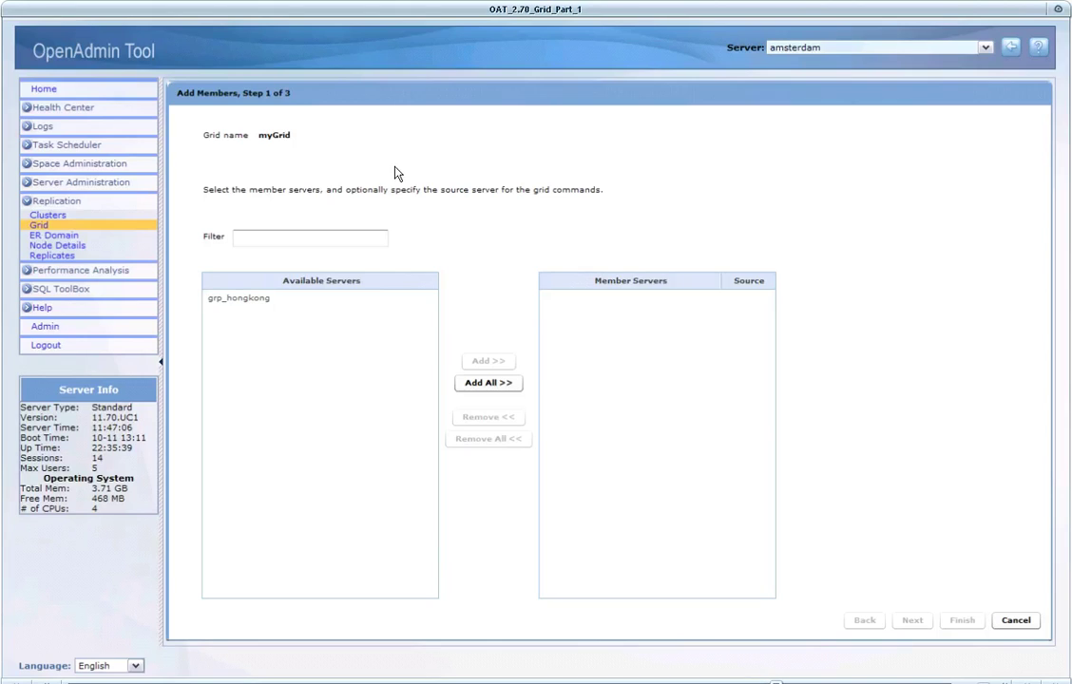
left_click(379, 304)
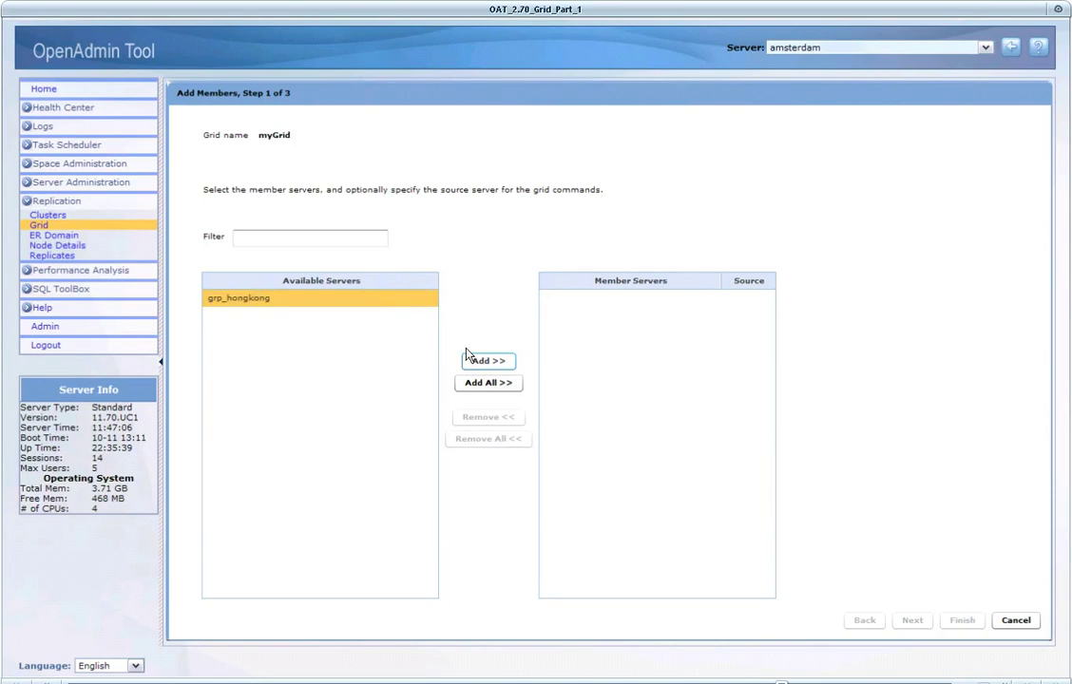
left_click(501, 362)
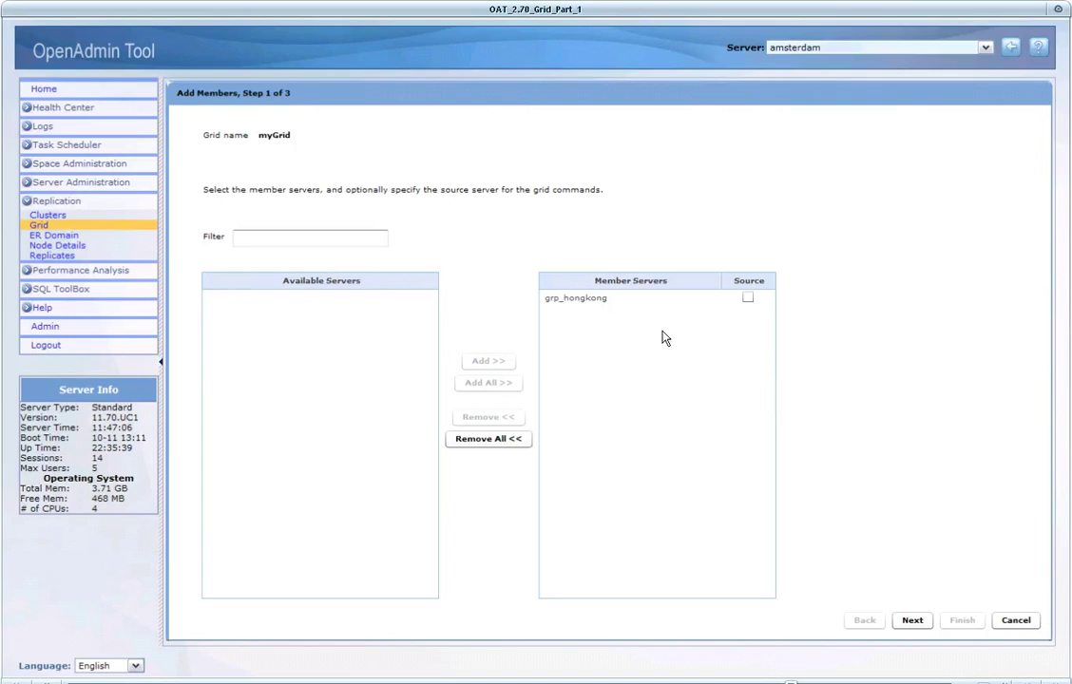
left_click(747, 301)
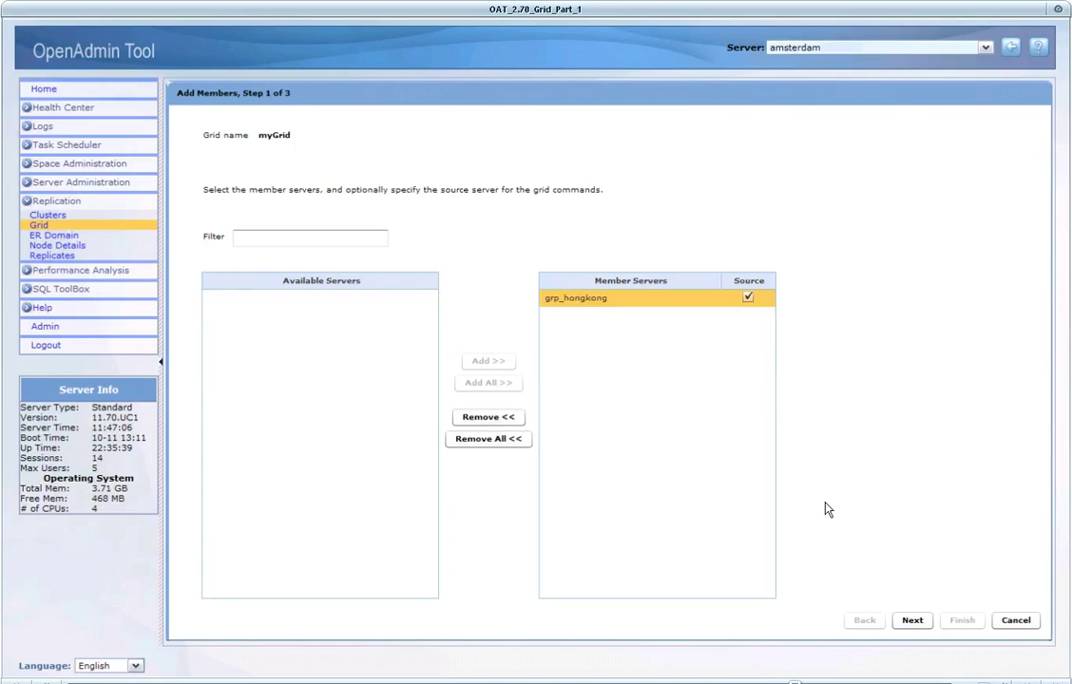
Review and finish adding the members, and select grp_hongkong among myGrid's members.
left_click(910, 624)
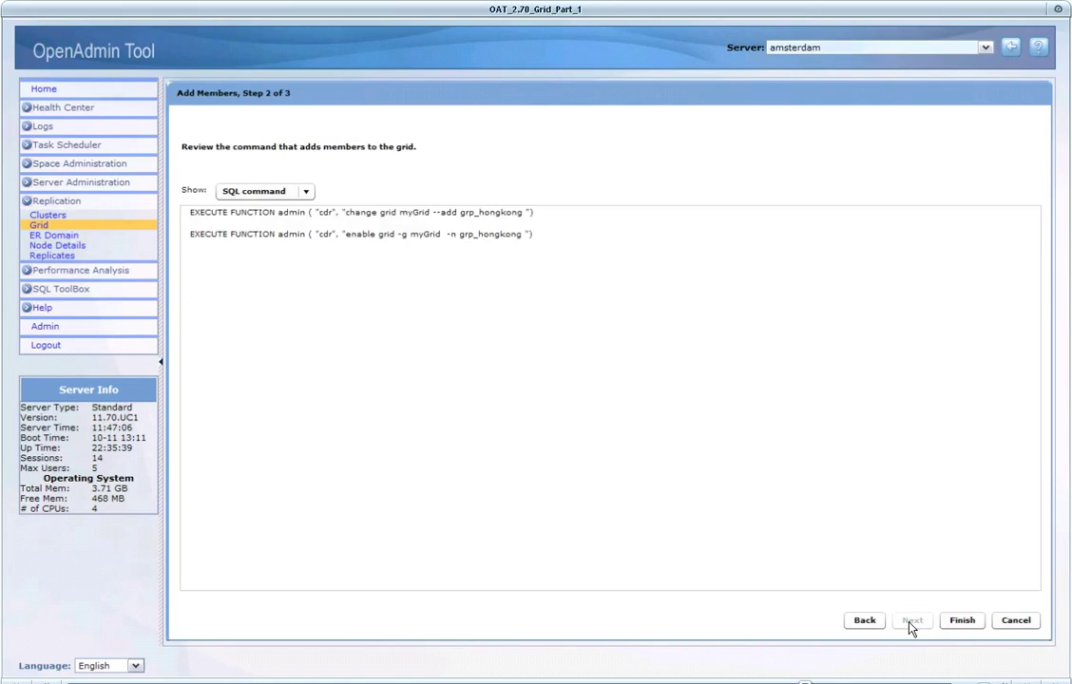
left_click(960, 623)
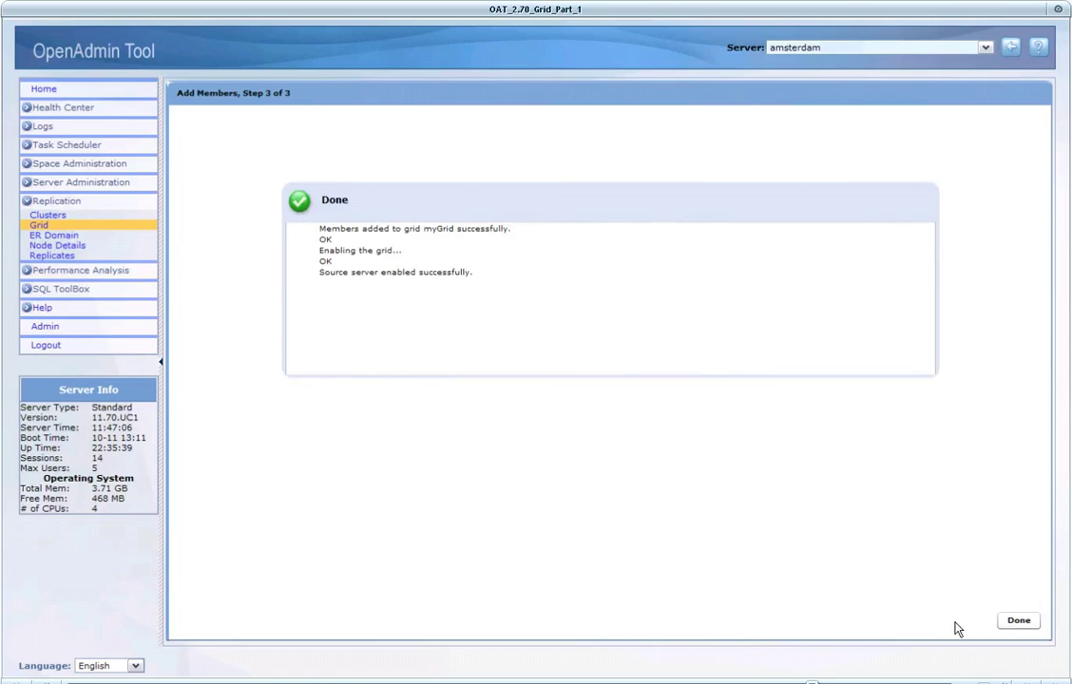
left_click(1019, 621)
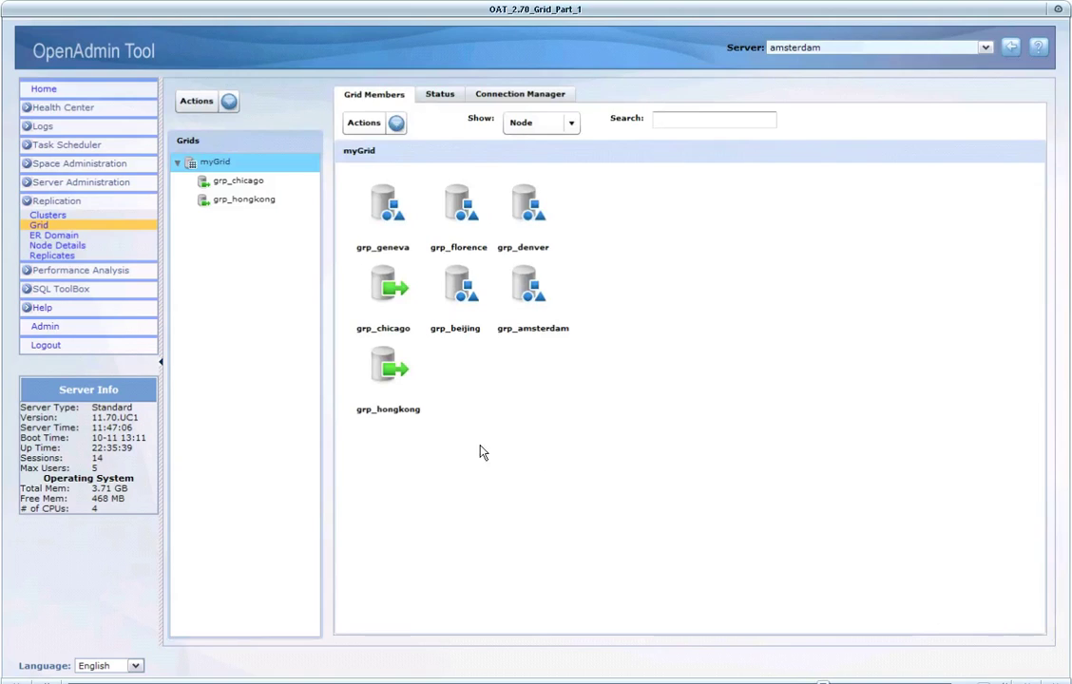
left_click(394, 381)
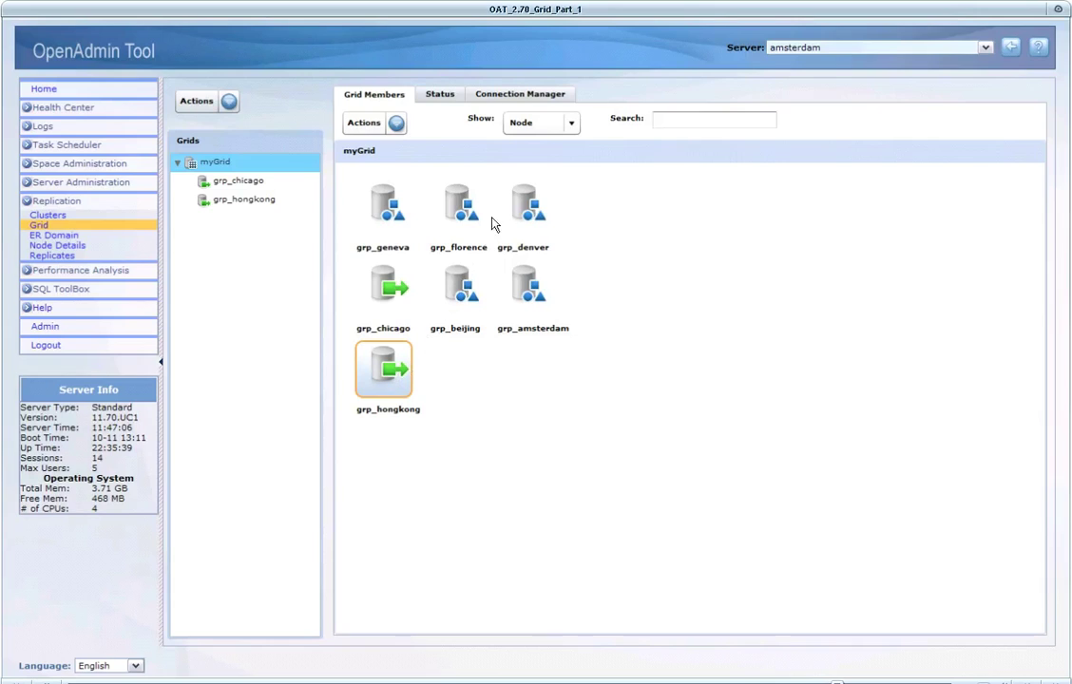
Open the report_all SLA under myGrid's connection manager grid_cm1 for modification.
left_click(538, 95)
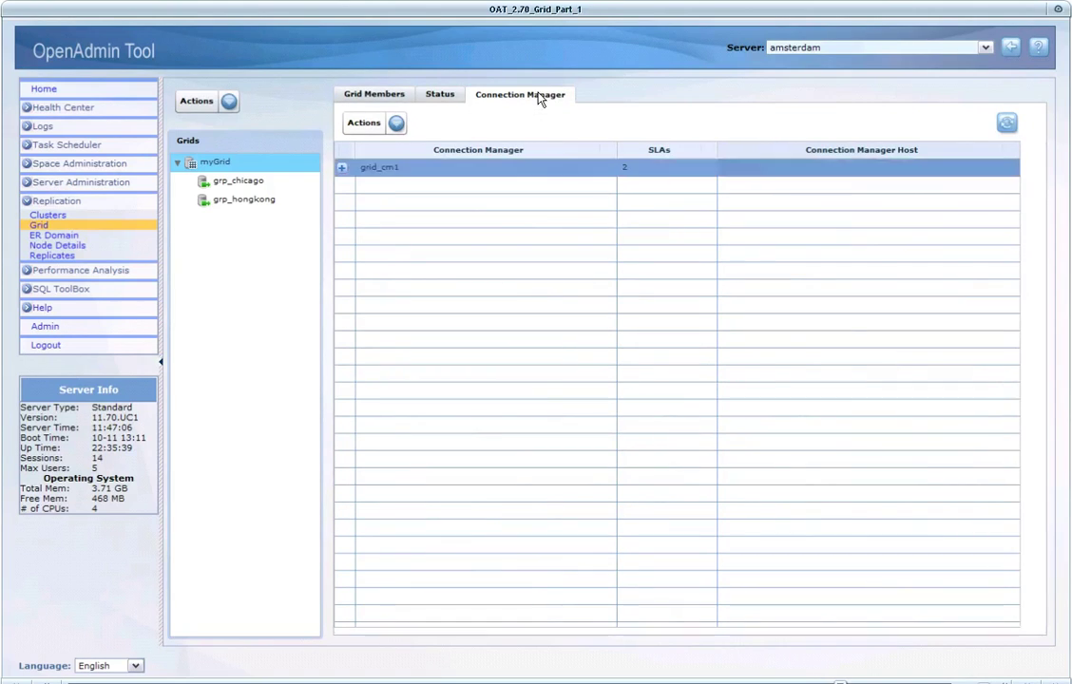
left_click(342, 167)
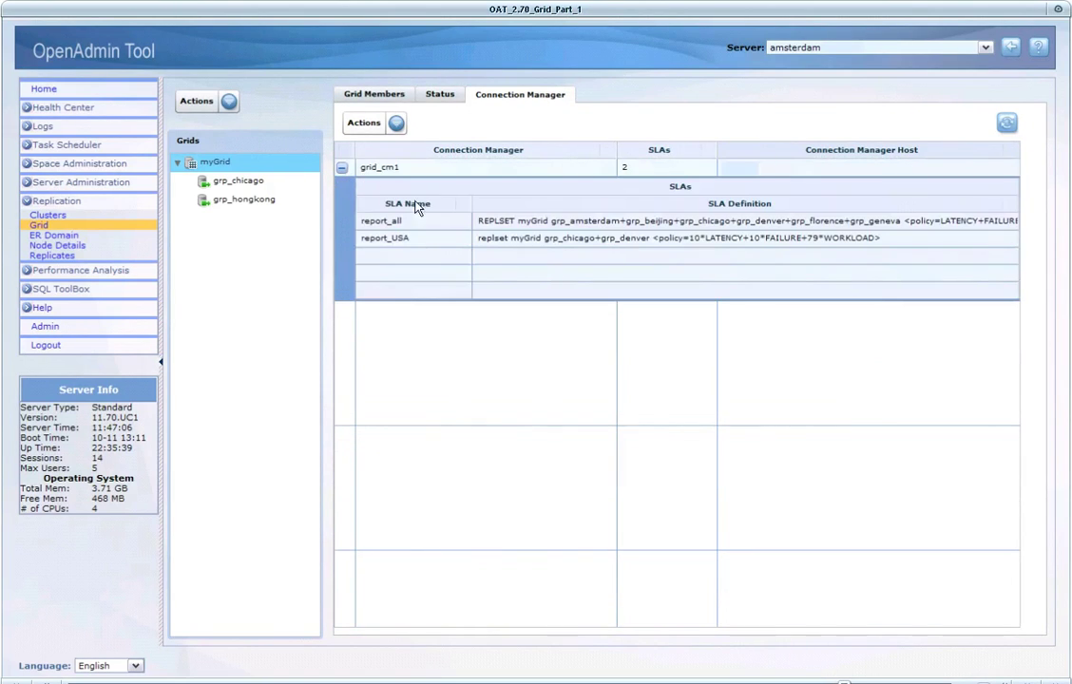
left_click(492, 225)
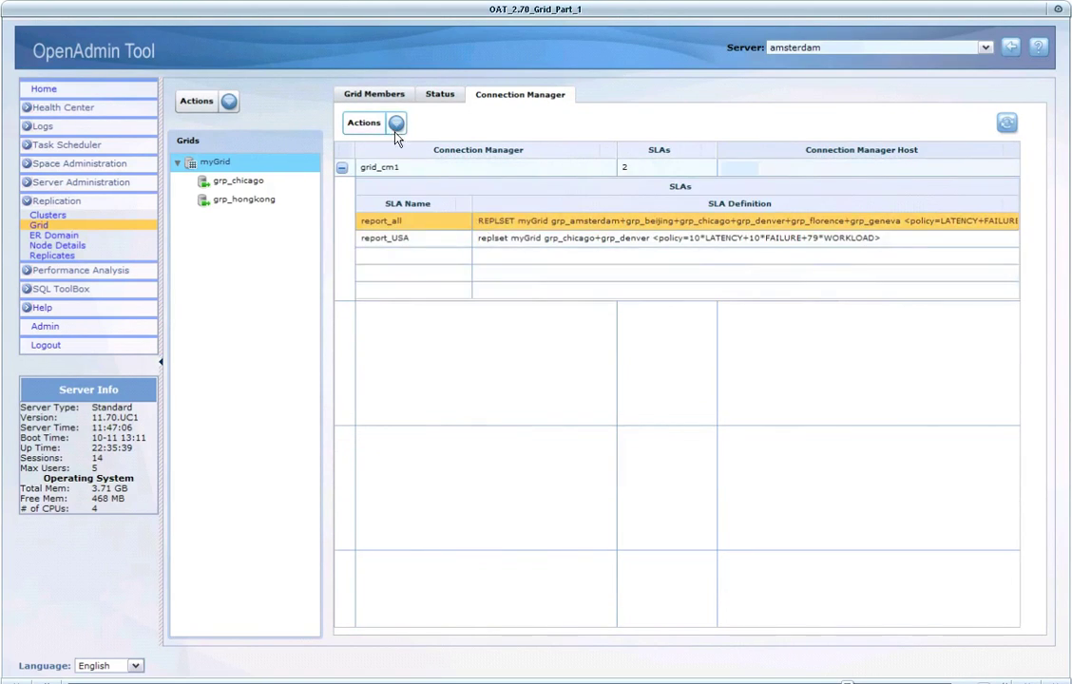
left_click(395, 126)
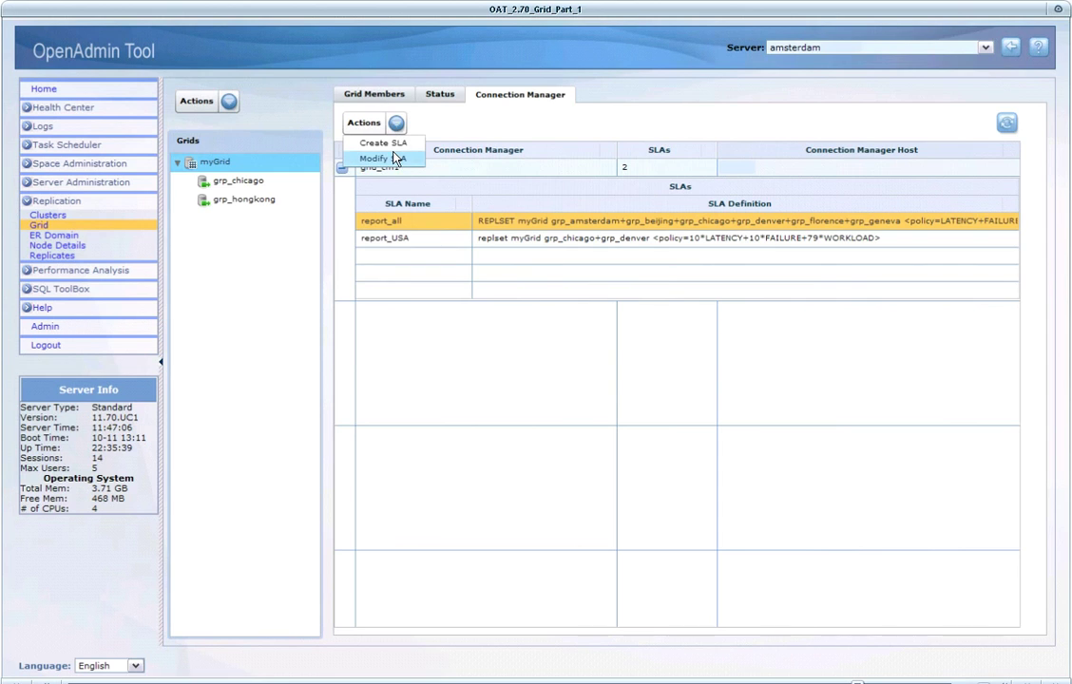
left_click(397, 158)
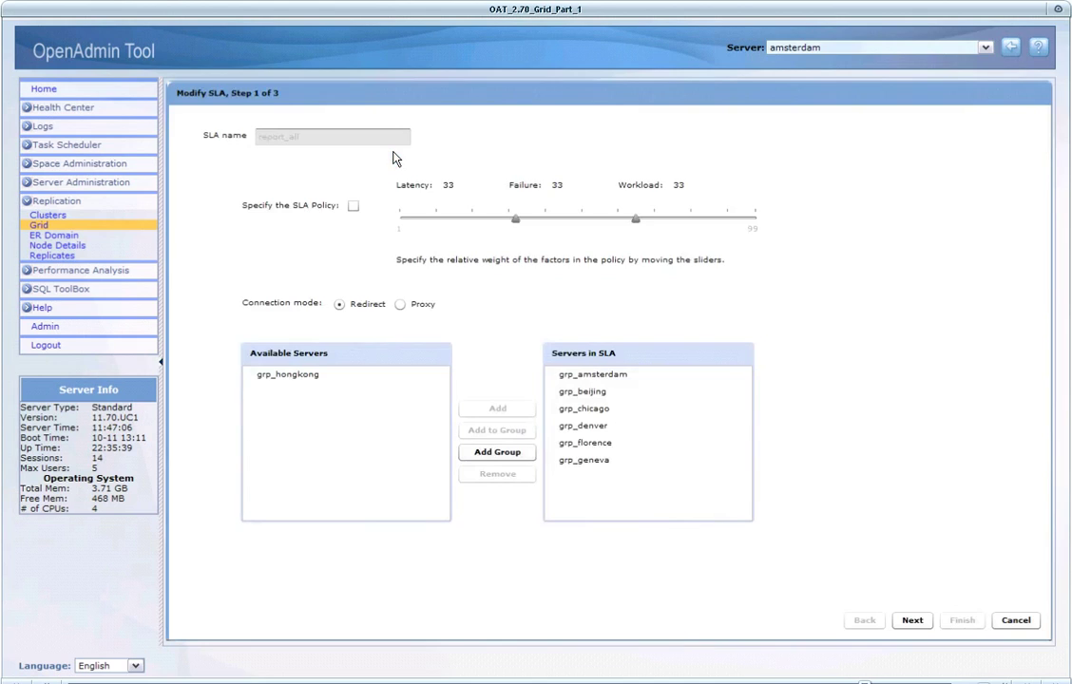
Add the server grp_hongkong to the SLA, review the command and finish the modification.
left_click(389, 377)
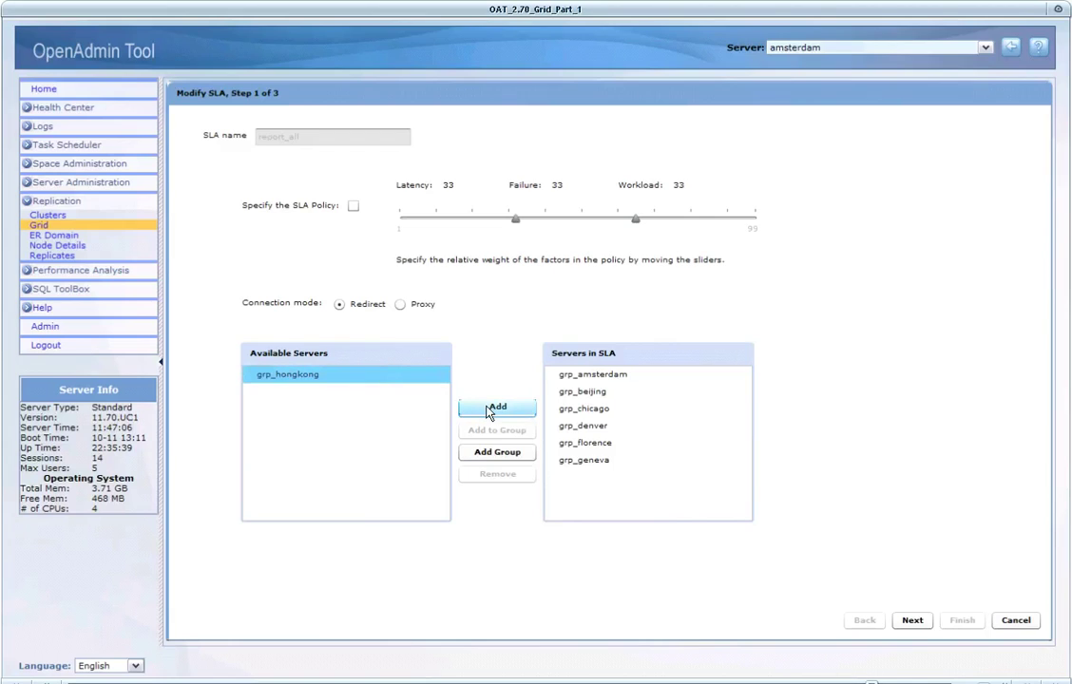
left_click(489, 412)
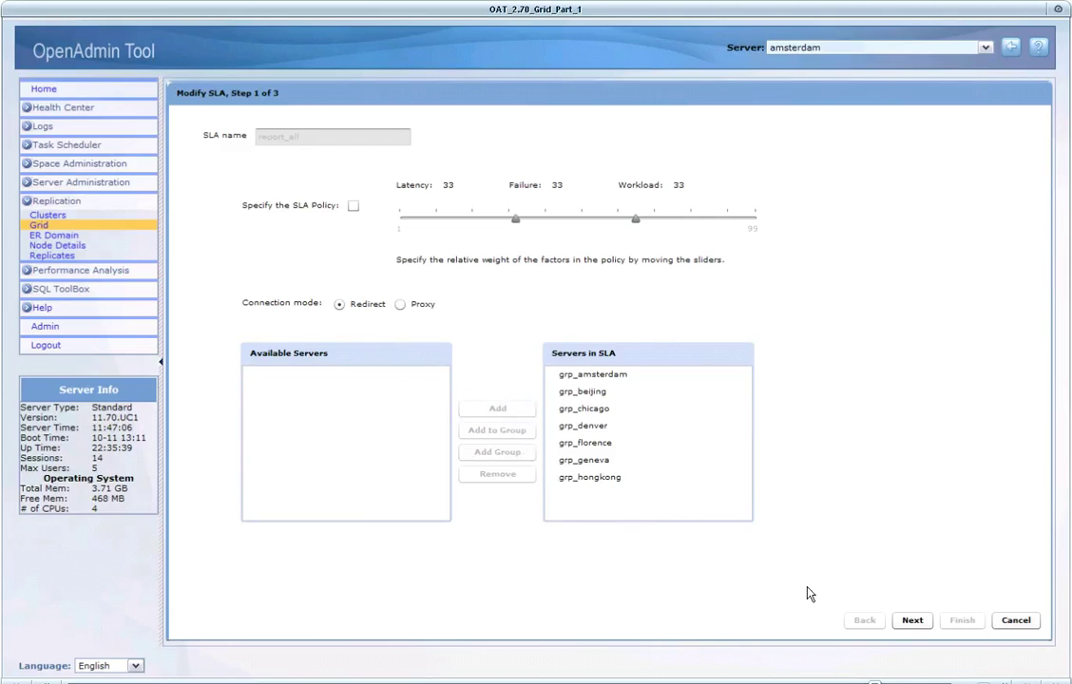
left_click(912, 620)
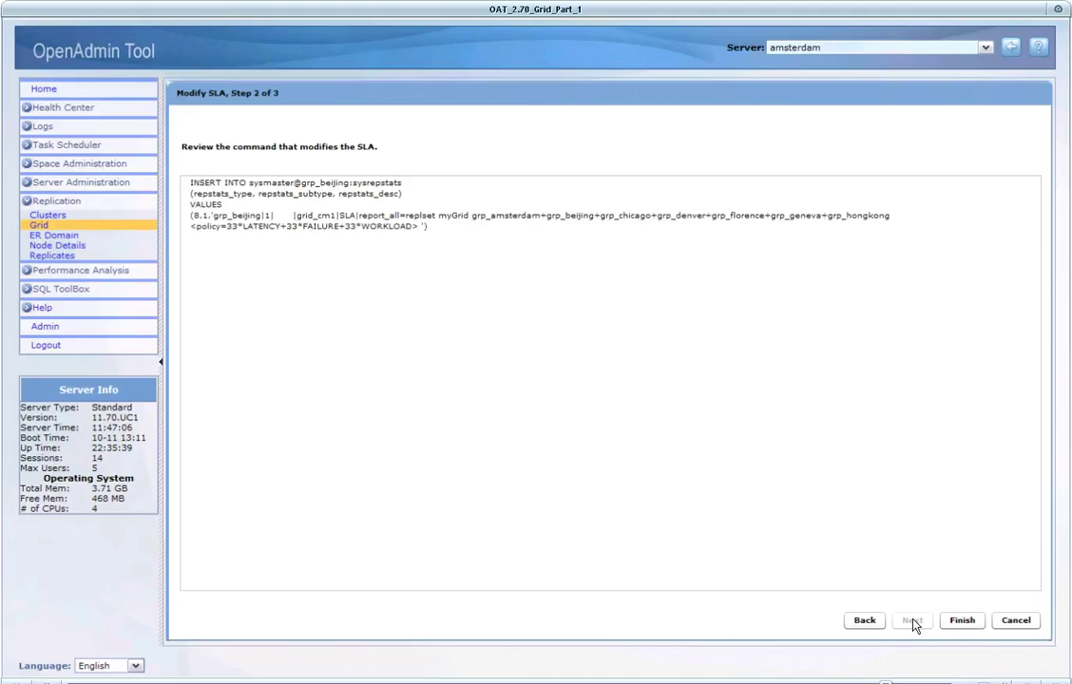
left_click(960, 623)
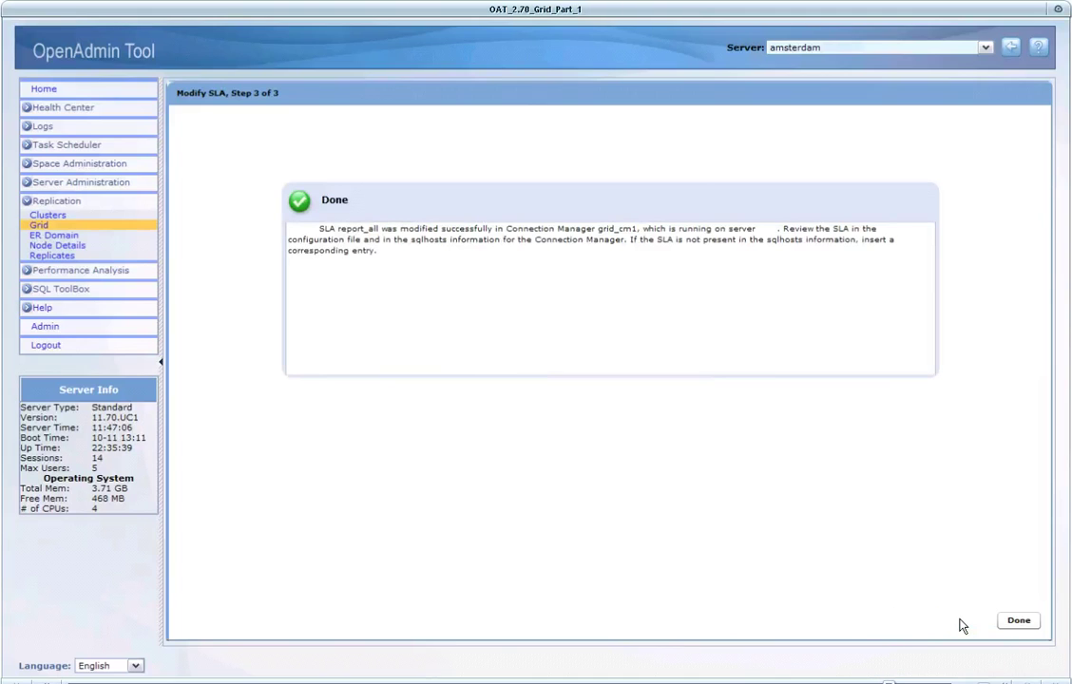
left_click(1018, 621)
Expand the SLAs of connection manager grid_cm1 and examine the server list in report_all's definition.
left_click(338, 166)
left_click(339, 167)
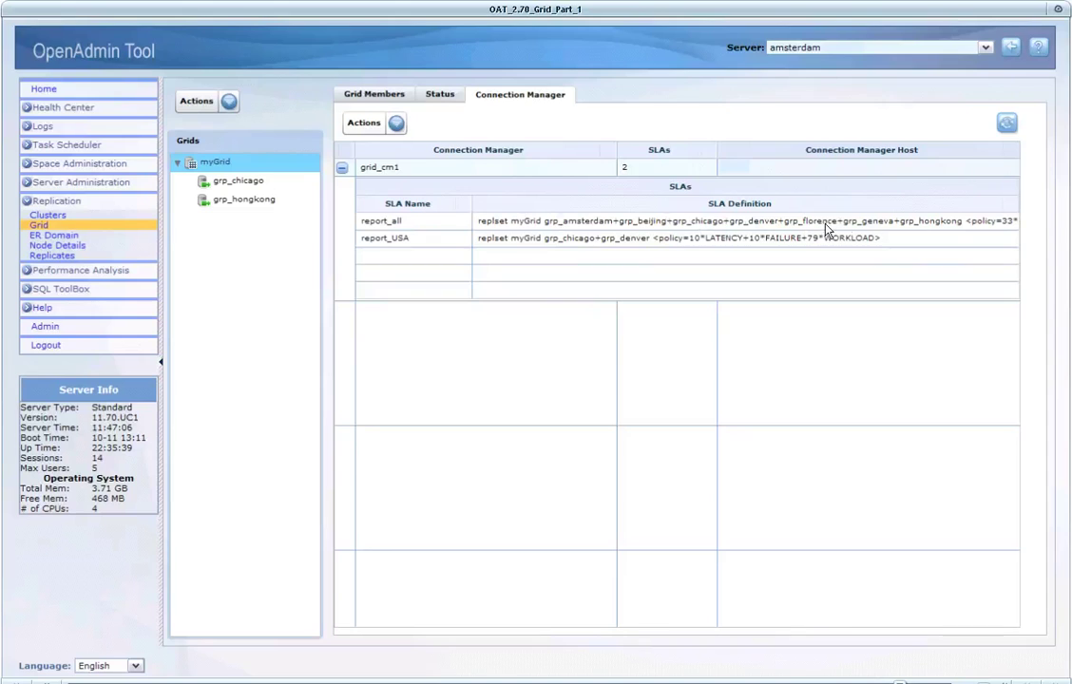
left_click(919, 226)
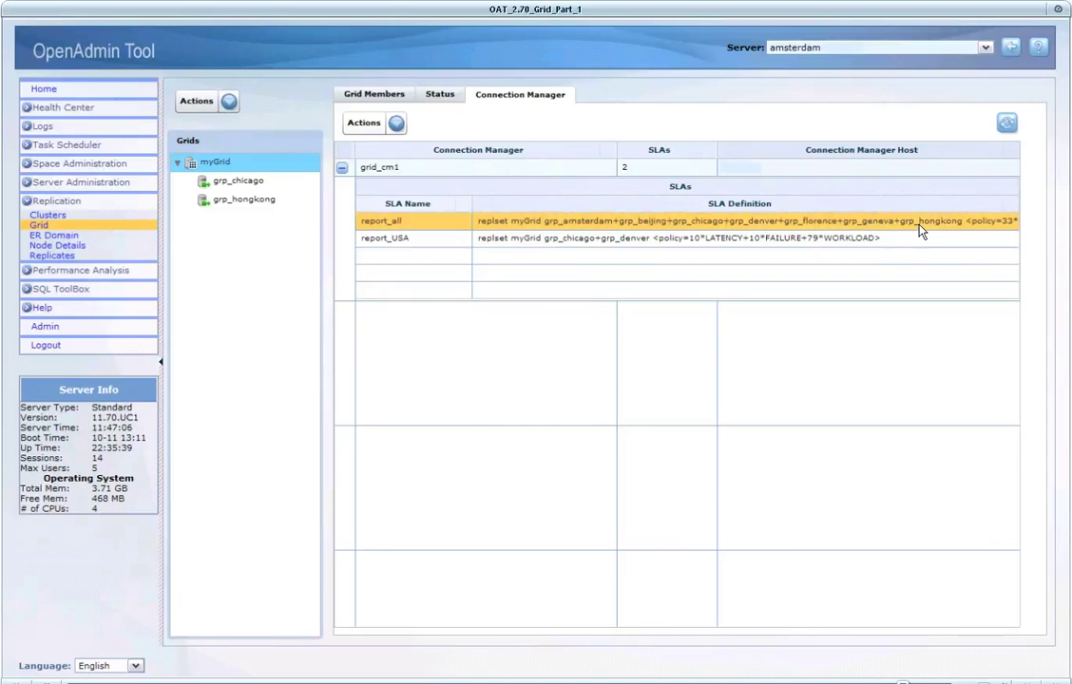